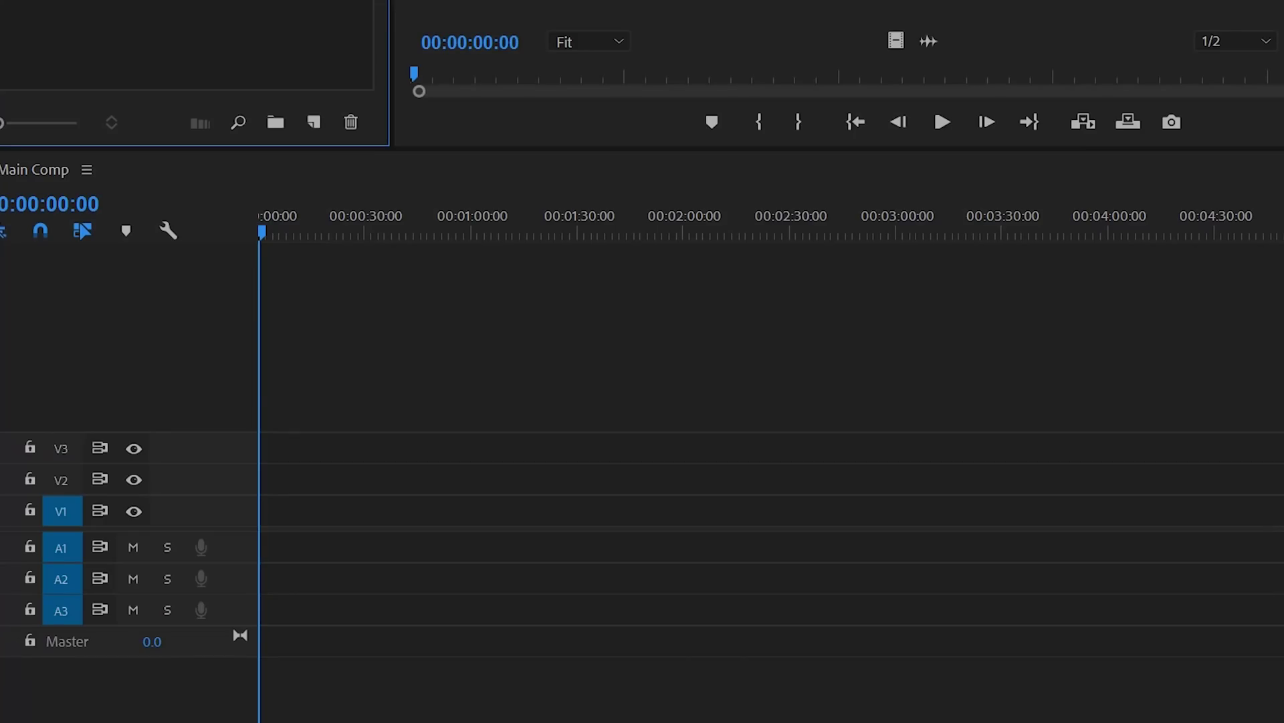
# Drop Original.mp4 into the Main Comp sequence, keeping the existing sequence settings.
pyautogui.moveTo(258, 519); pyautogui.dragTo(259, 519)
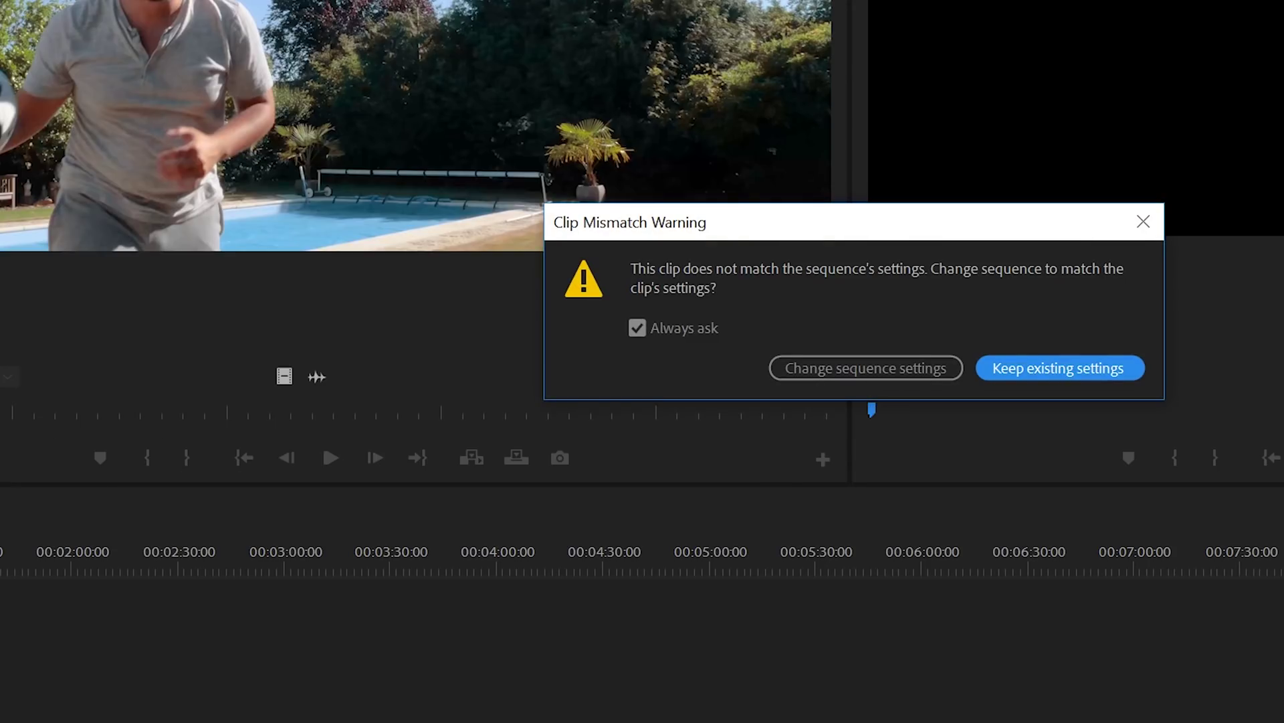
pyautogui.press('Return')
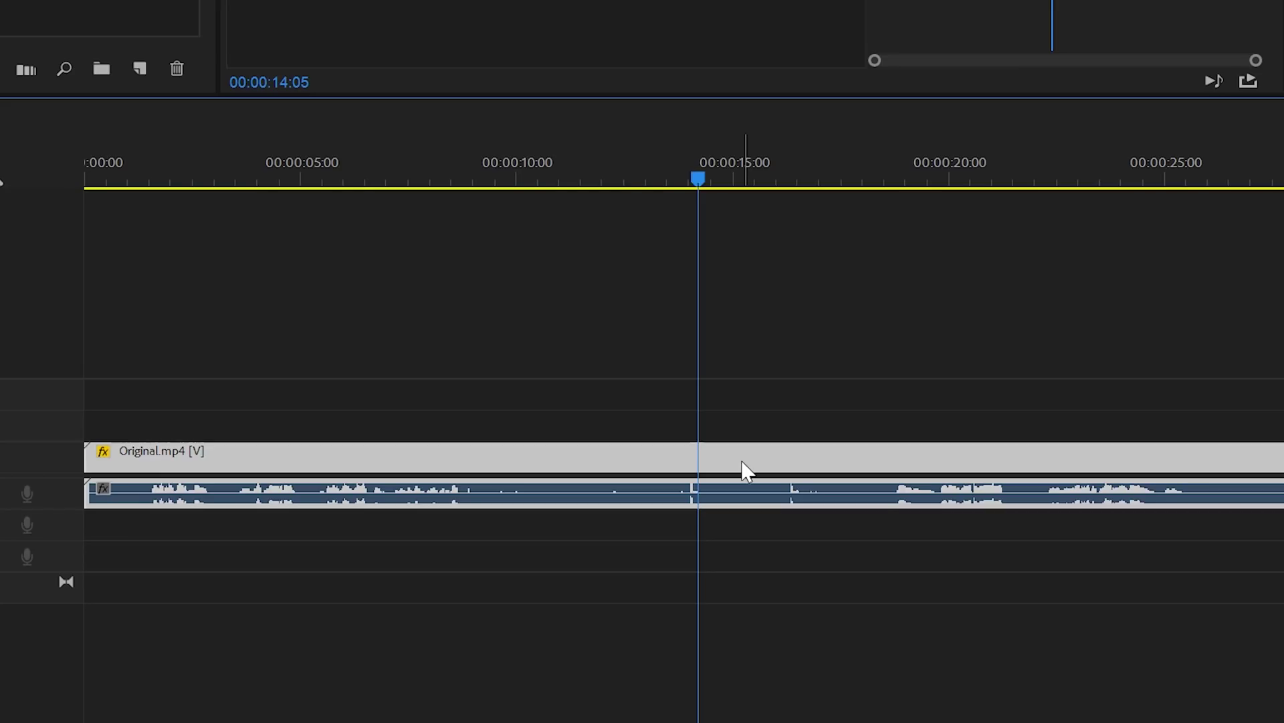
# Duplicate the clip onto V2 and add a Frame Hold at the chosen empty-garden frame.
pyautogui.moveTo(743, 467); pyautogui.dragTo(749, 425)
pyautogui.moveTo(732, 168); pyautogui.dragTo(851, 189)
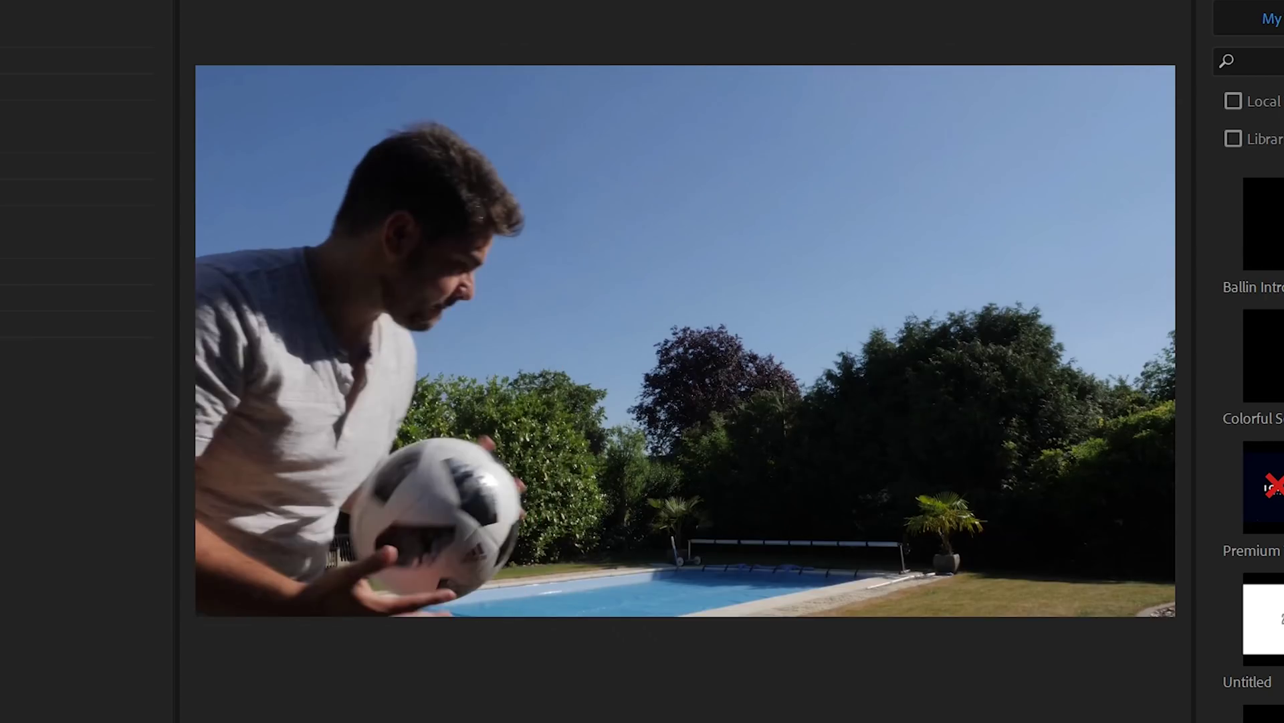
pyautogui.rightClick(587, 545)
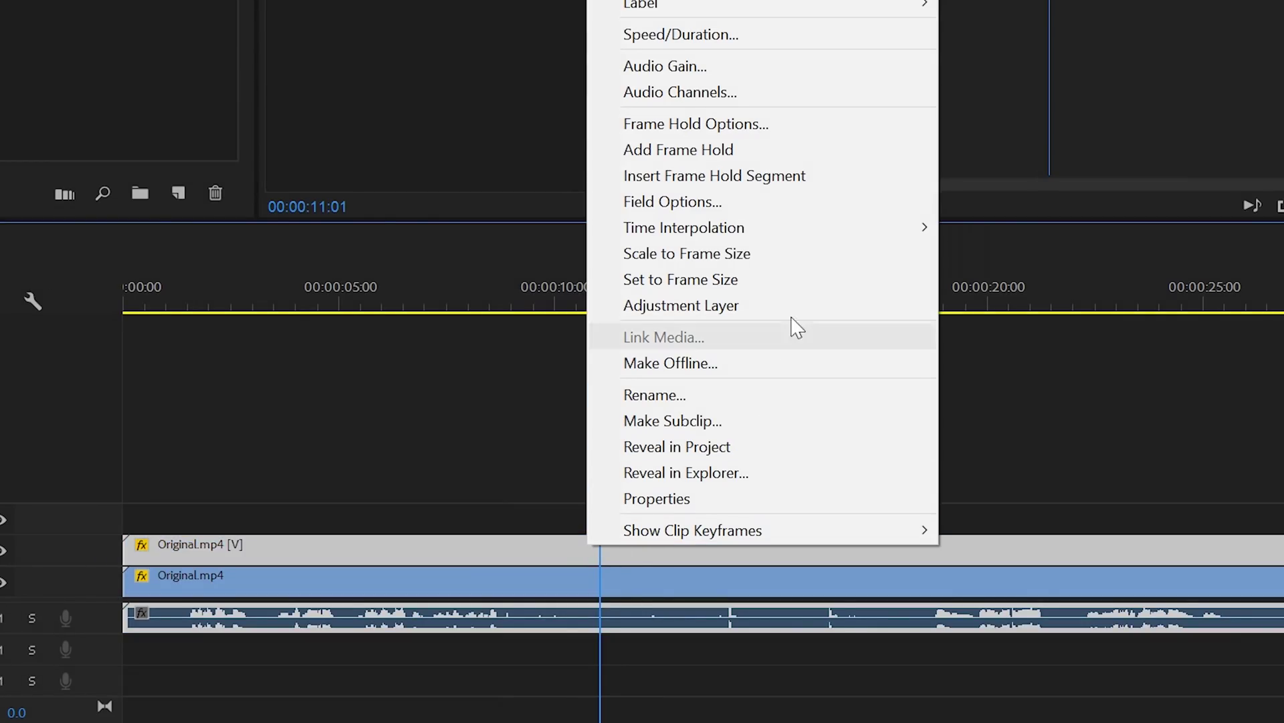
pyautogui.click(793, 158)
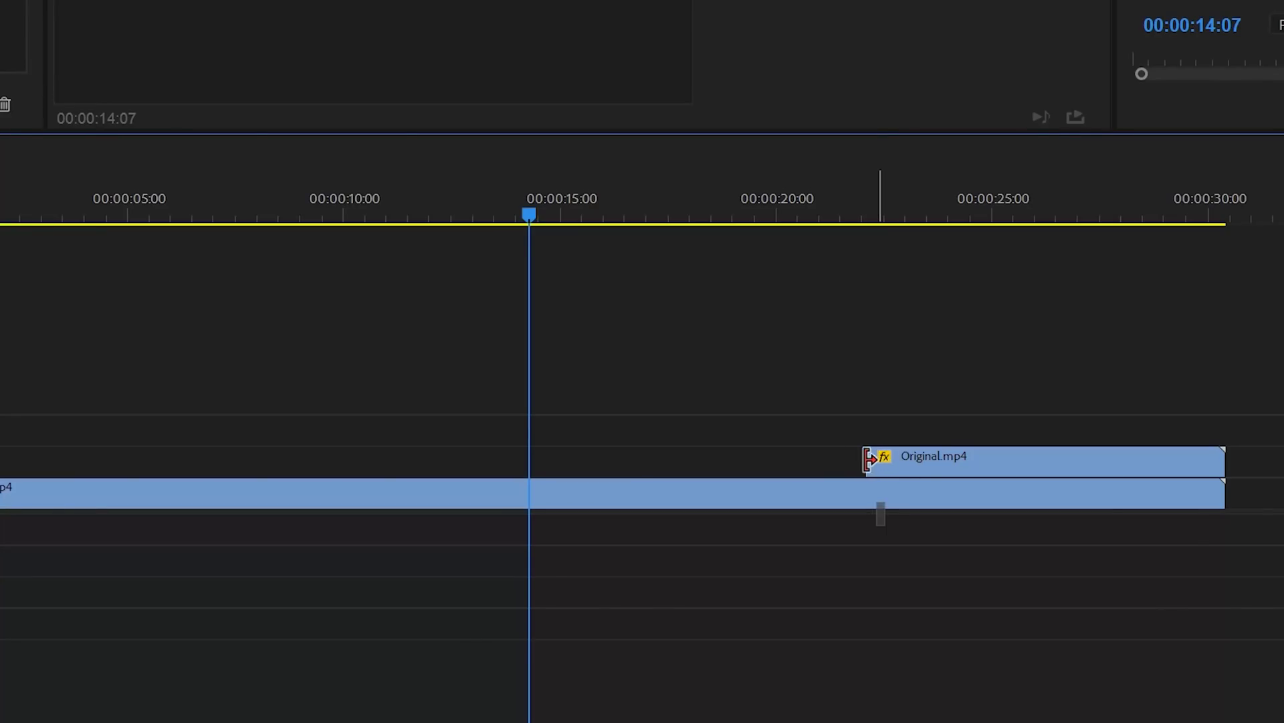
# Trim the V2 frame hold to a short section and draw a Pen mask revealing the man.
pyautogui.moveTo(869, 459); pyautogui.dragTo(618, 453)
pyautogui.moveTo(545, 472); pyautogui.dragTo(543, 472)
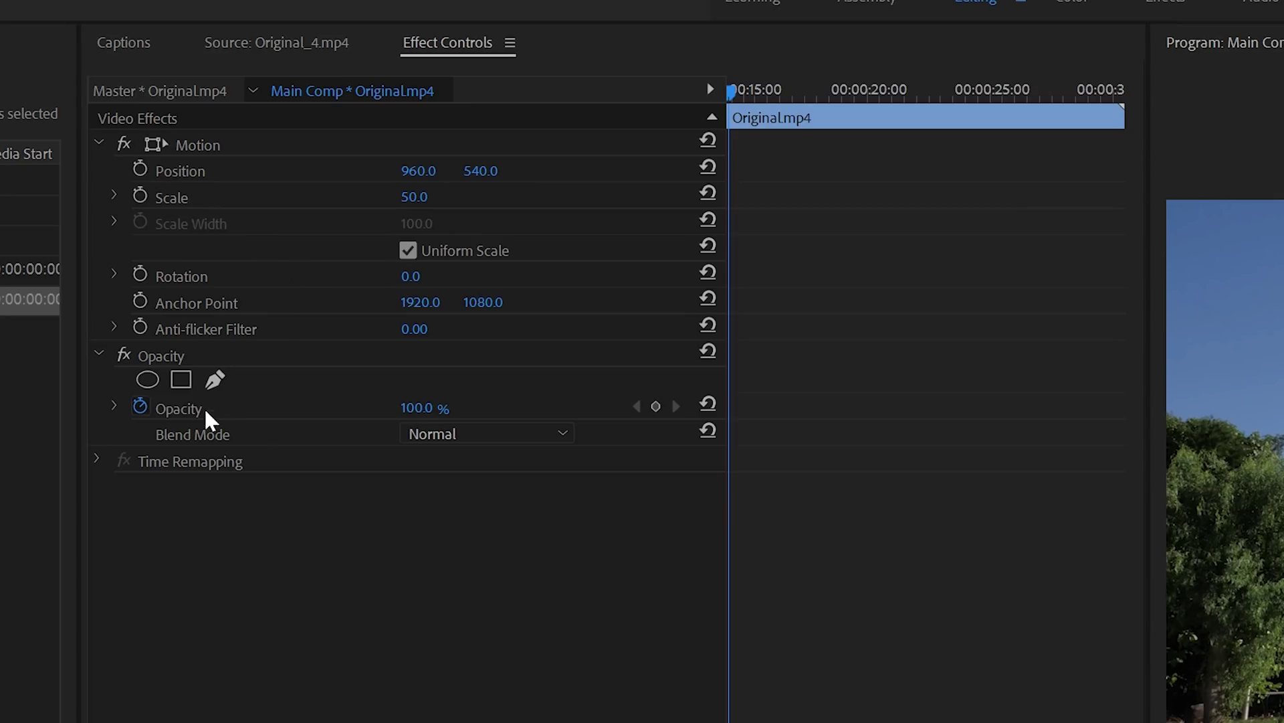
pyautogui.click(214, 380)
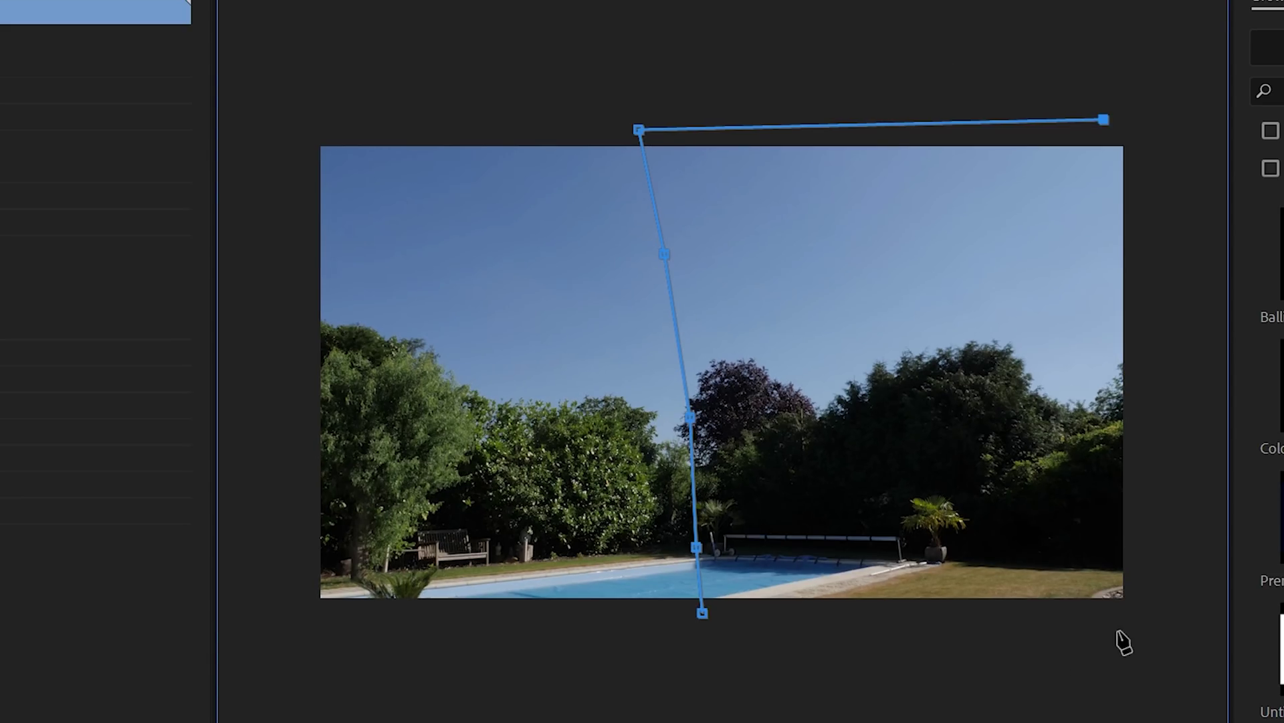
pyautogui.click(1156, 656)
pyautogui.press('space')
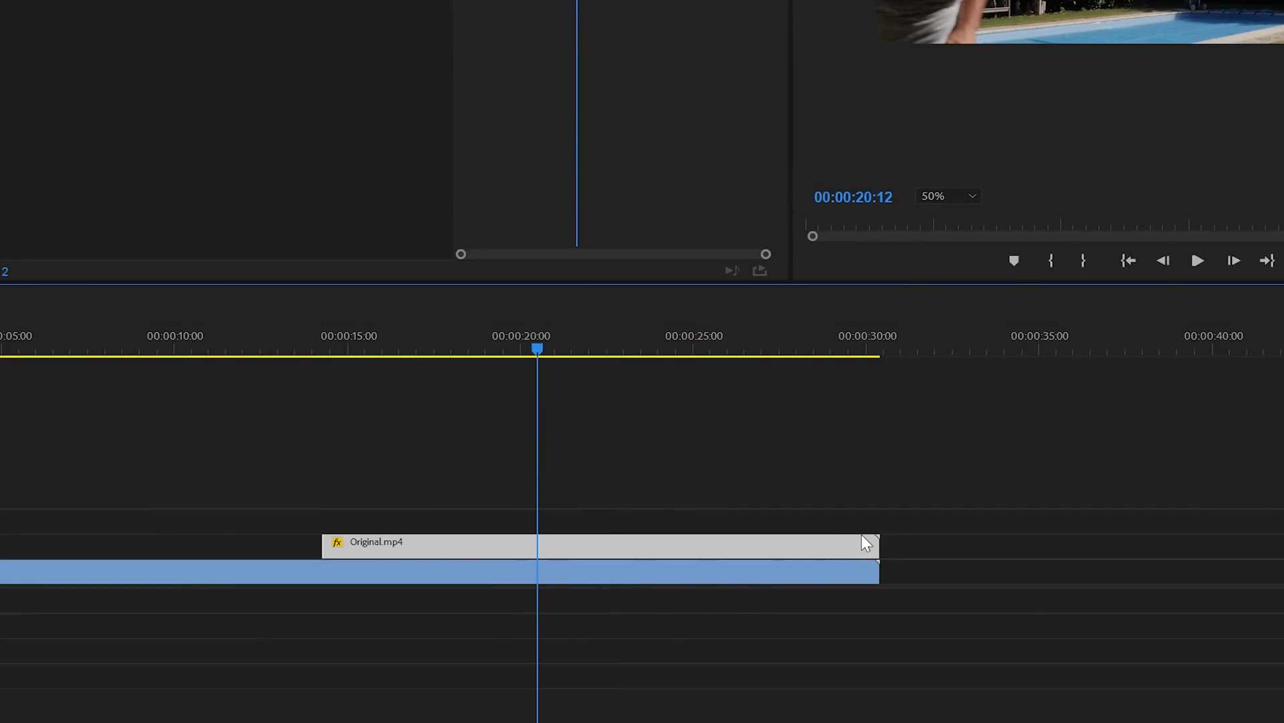
pyautogui.moveTo(818, 542); pyautogui.dragTo(536, 539)
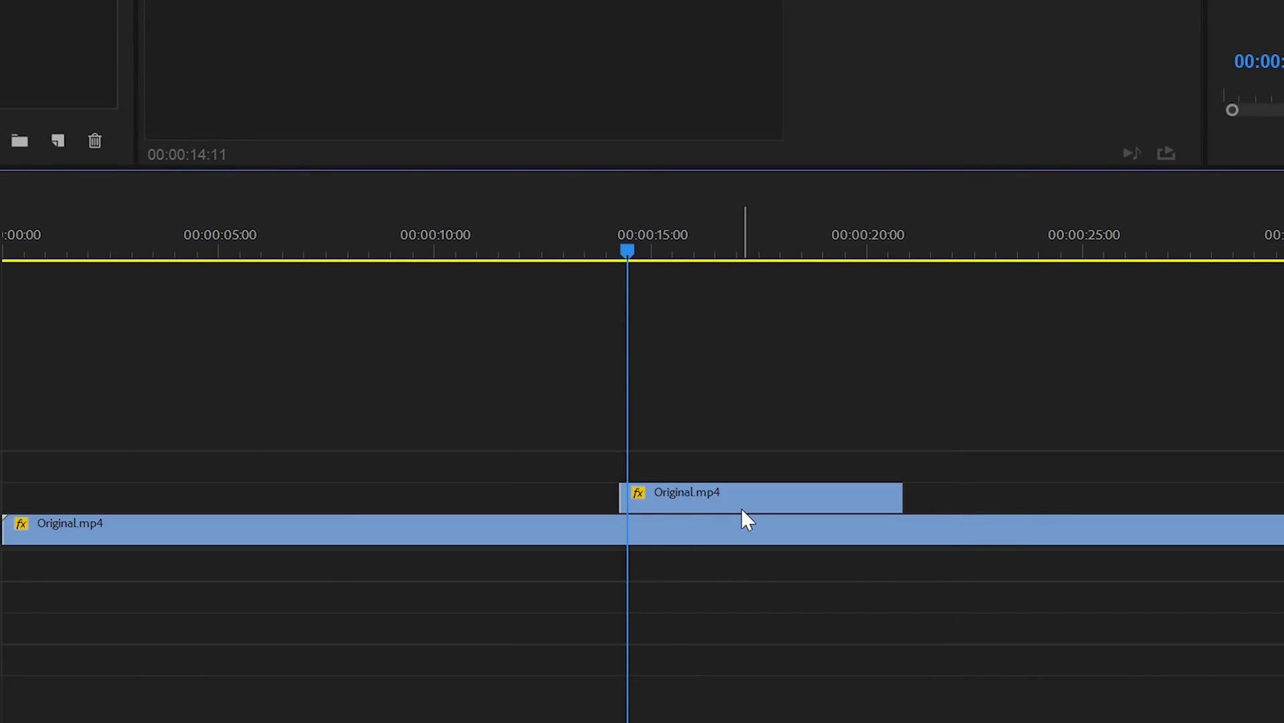
# Duplicate the base clip onto V3 and add an Ellipse mask under Opacity.
pyautogui.moveTo(736, 540); pyautogui.dragTo(720, 464)
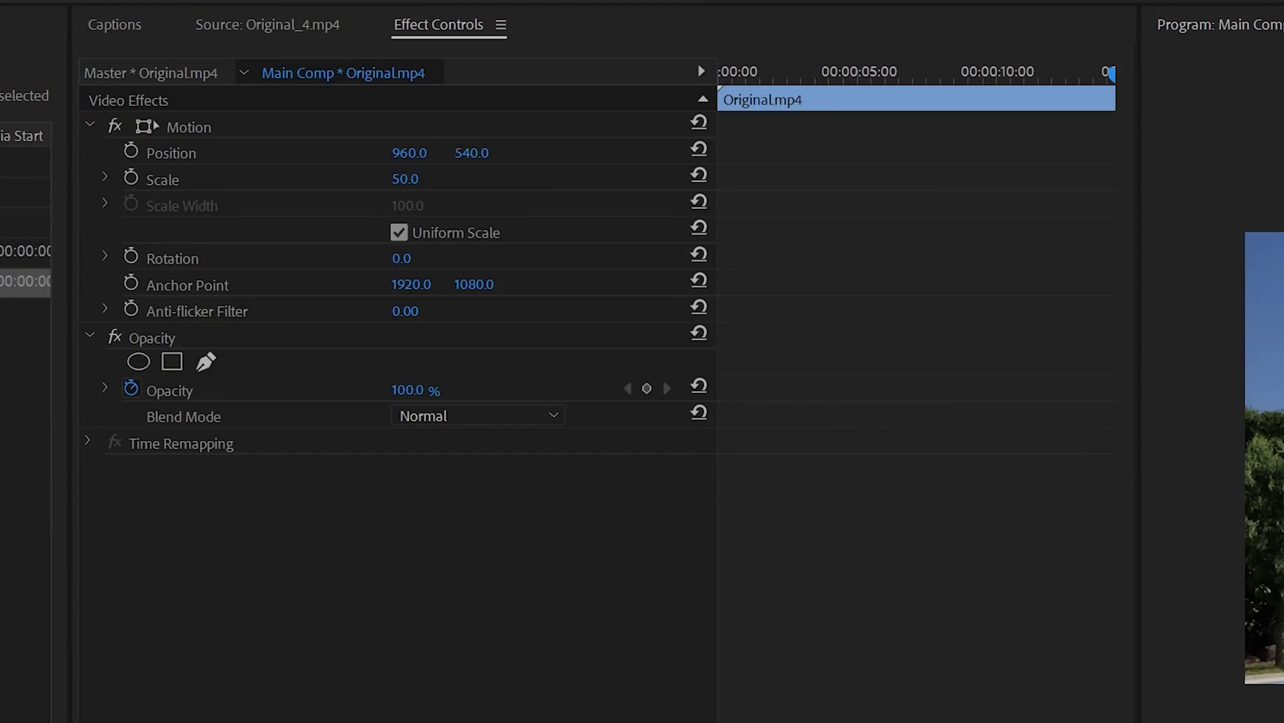
pyautogui.hotkey('ctrl', 'shift', 'a')
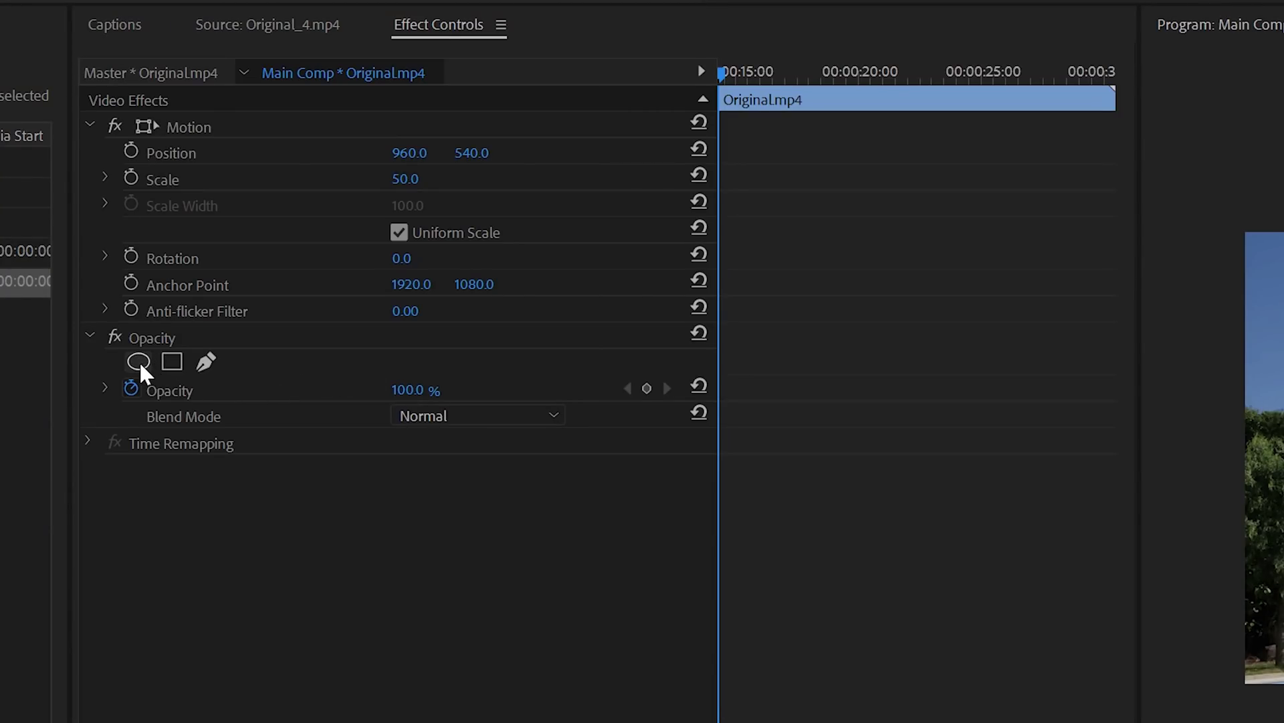
pyautogui.click(139, 361)
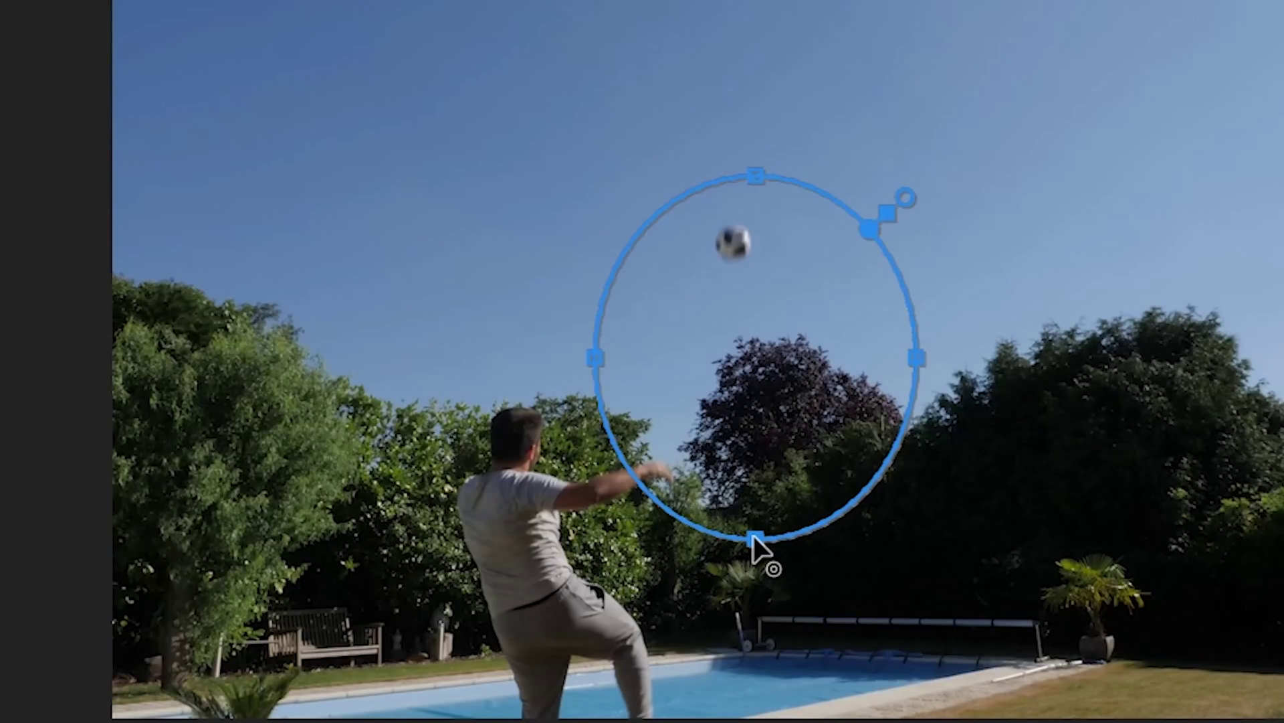
# Resize the ellipse mask into a small, snug circle around the football.
pyautogui.moveTo(754, 536); pyautogui.dragTo(737, 270)
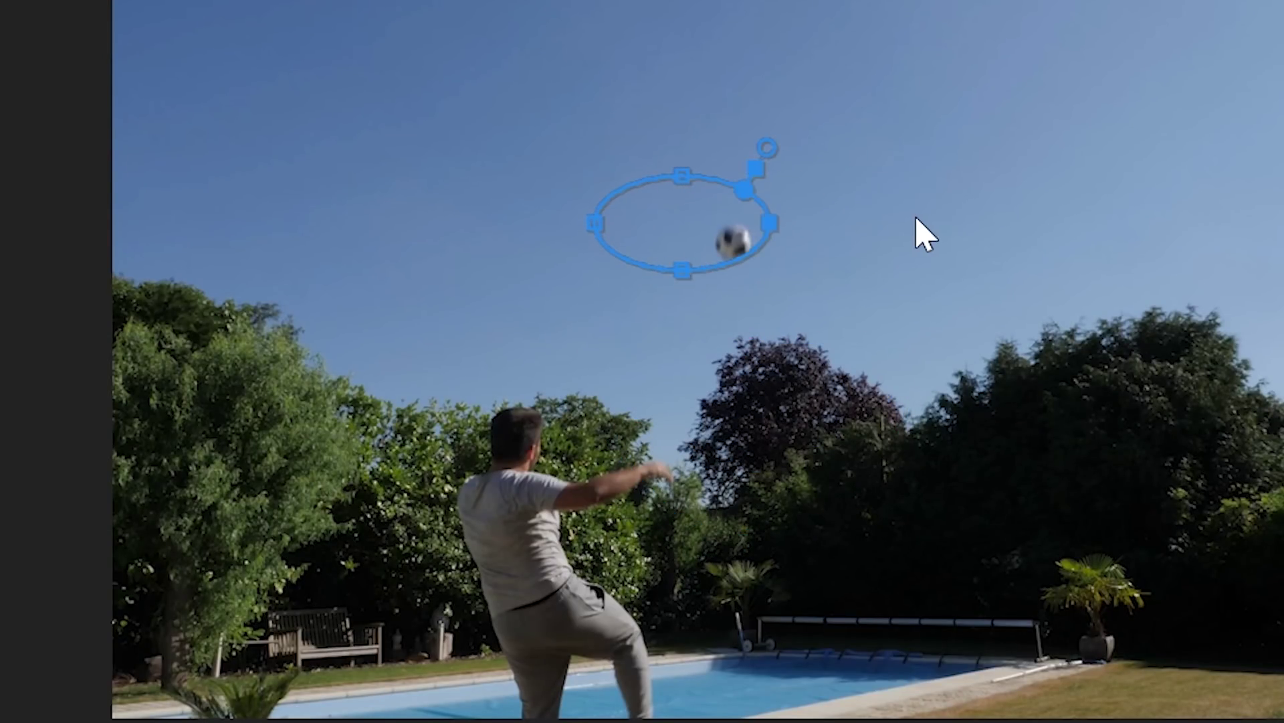
pyautogui.moveTo(593, 222); pyautogui.dragTo(720, 223)
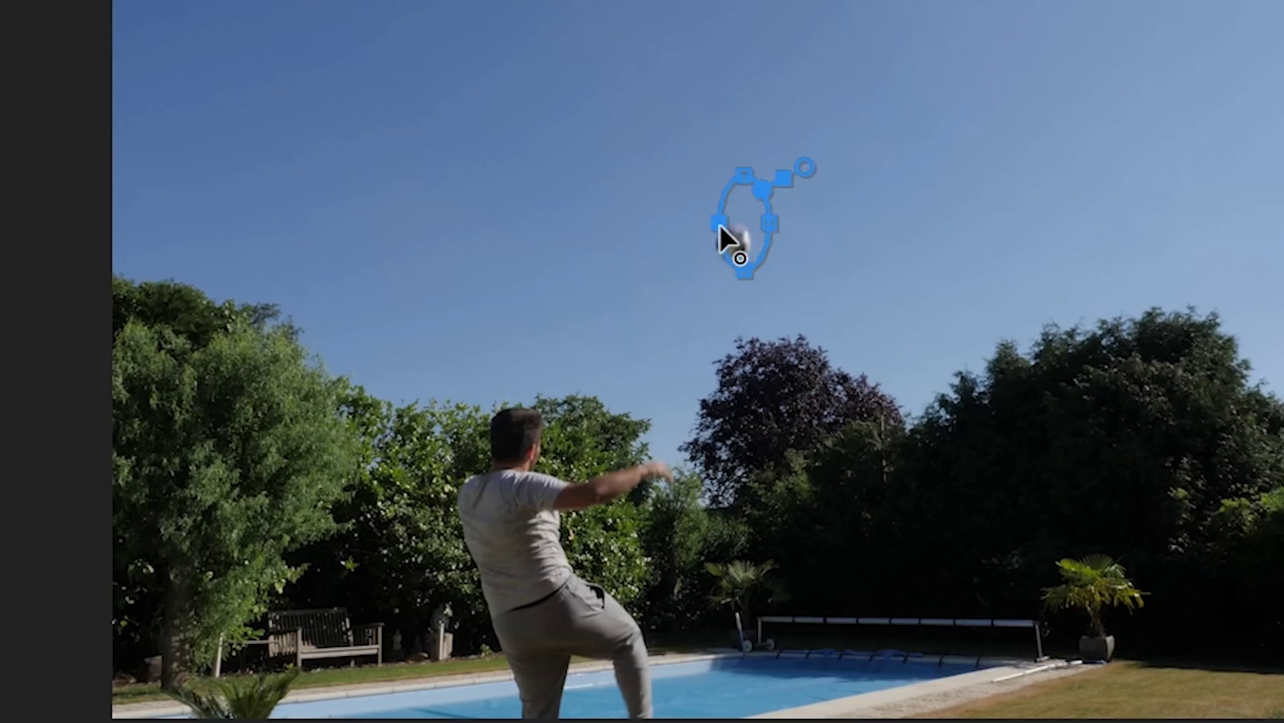
pyautogui.moveTo(744, 173); pyautogui.dragTo(753, 245)
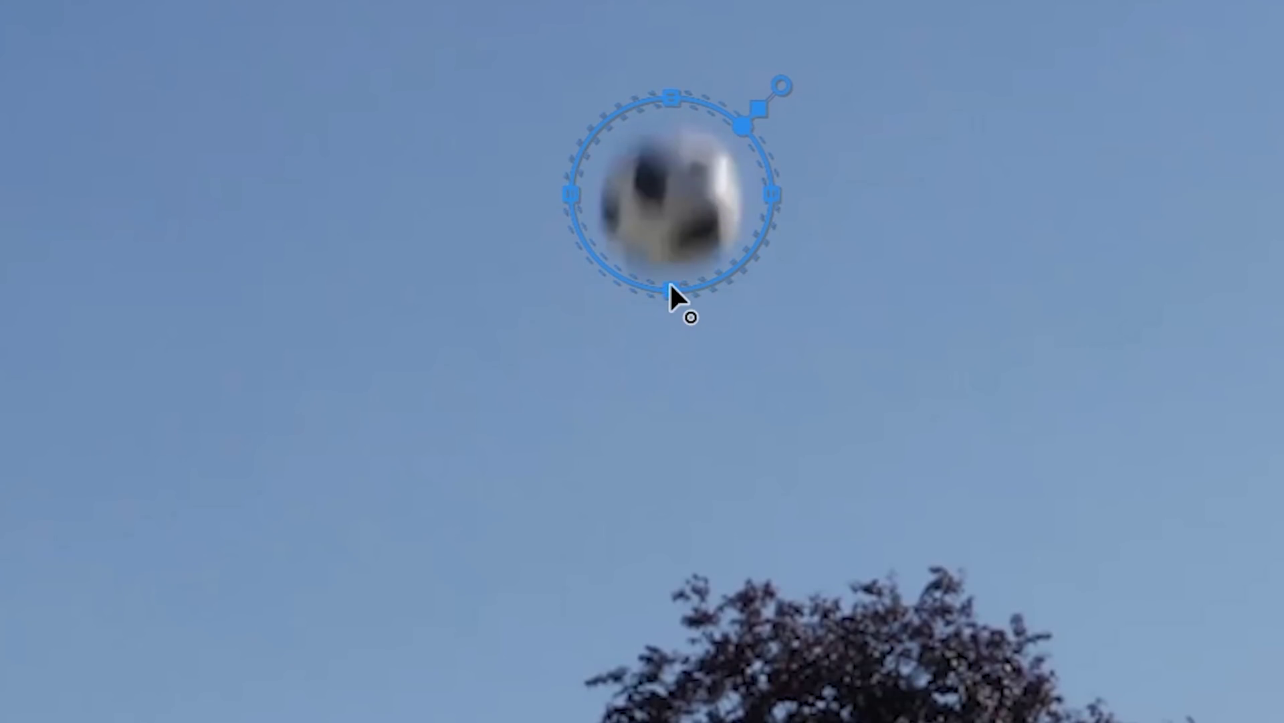
pyautogui.moveTo(672, 99); pyautogui.dragTo(671, 132)
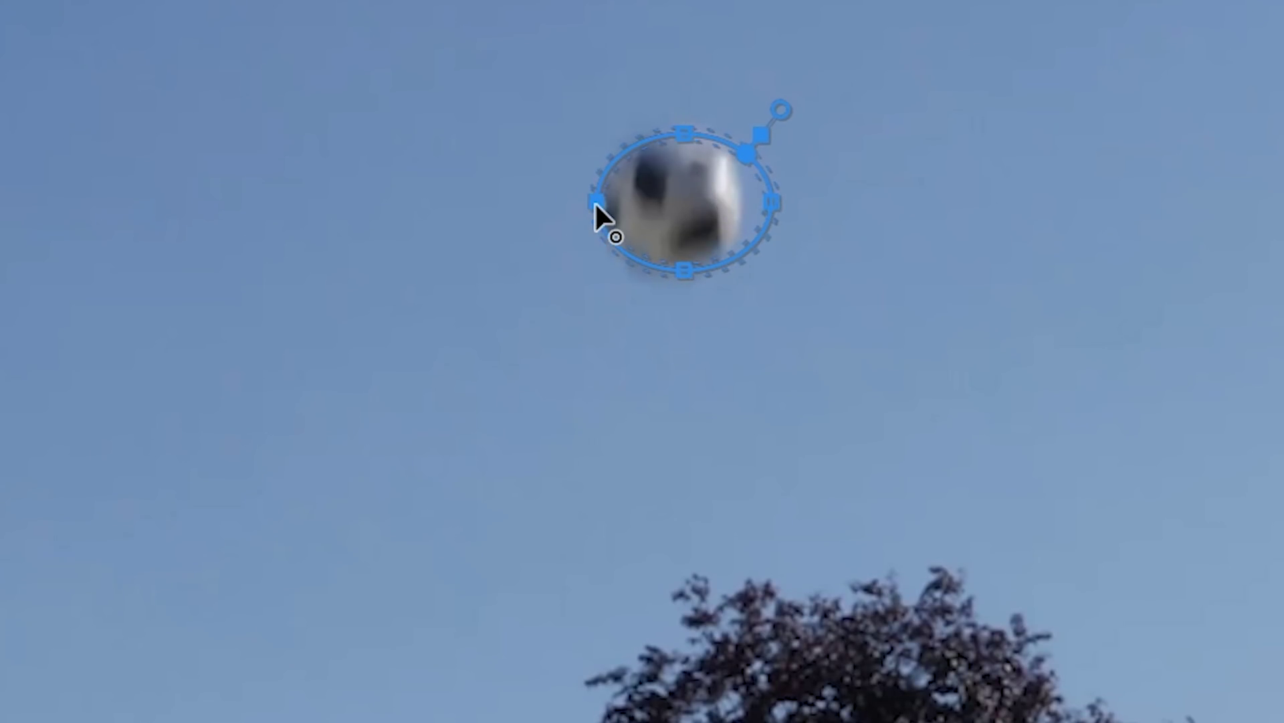
pyautogui.moveTo(764, 200); pyautogui.dragTo(737, 200)
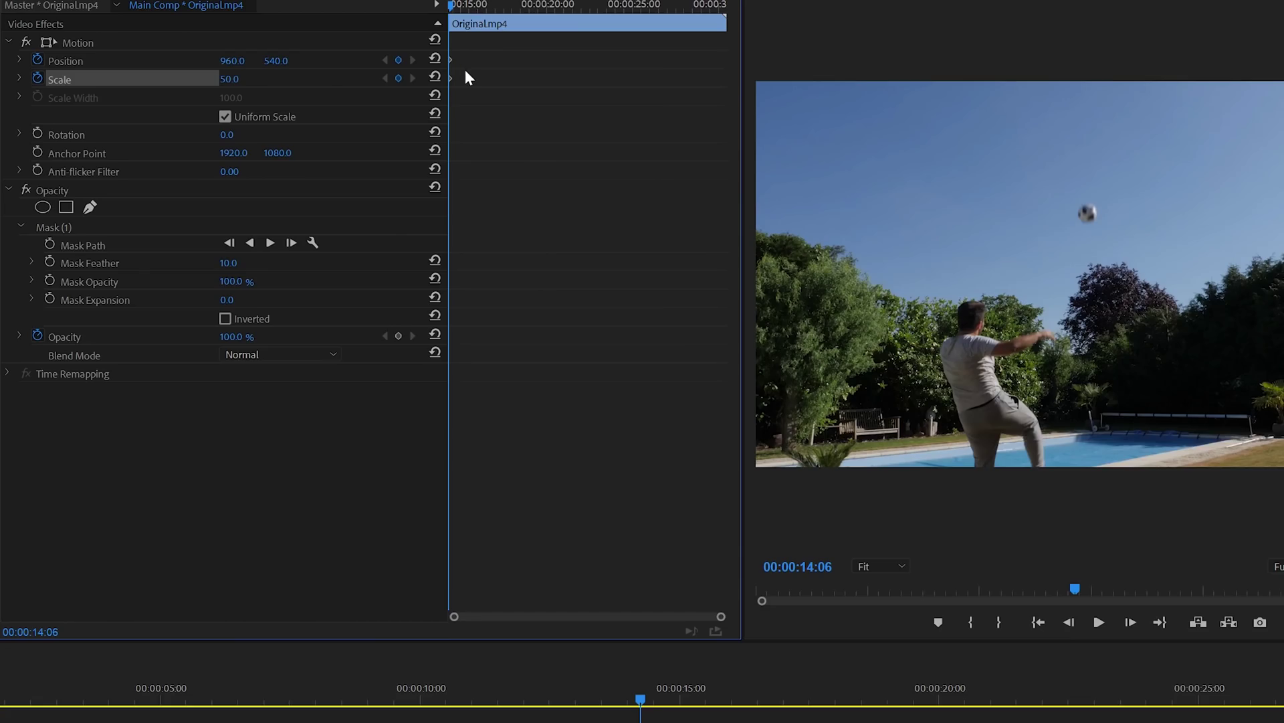
# Keyframe the ball layer rising to Position Y 190 and Scale 0 at 00:00:15:02.
pyautogui.press('space')
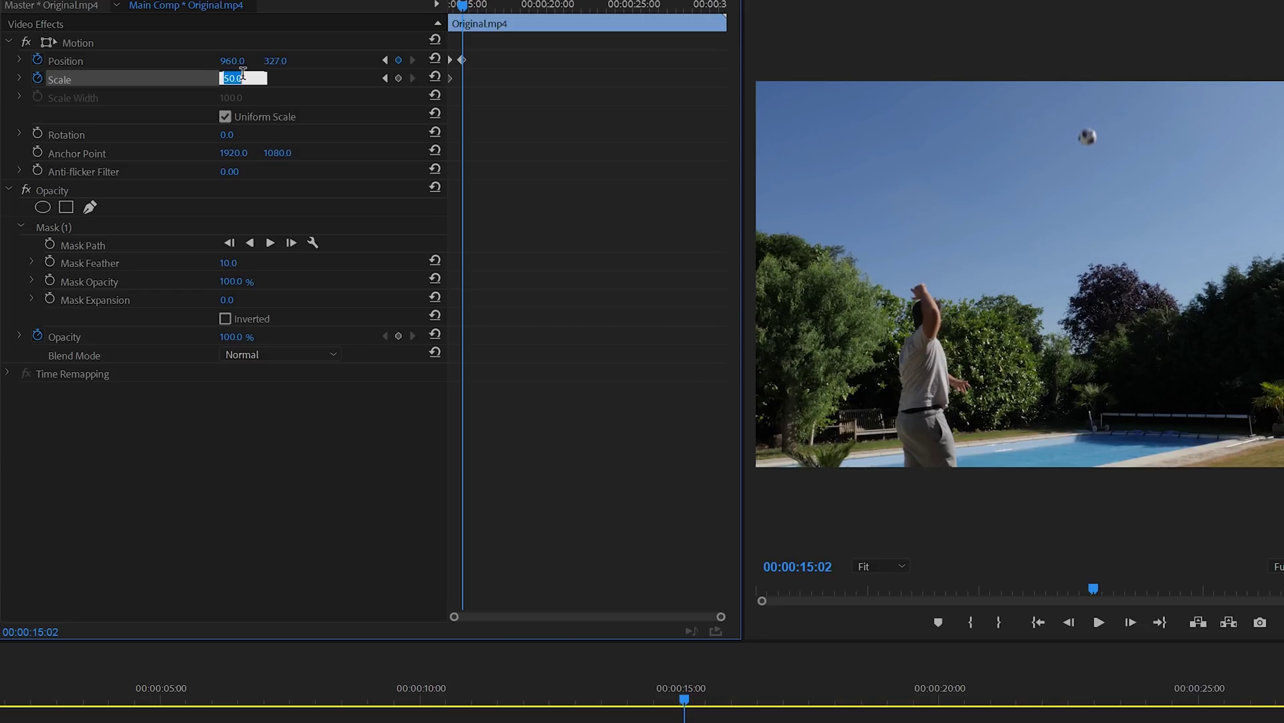
pyautogui.moveTo(275, 60); pyautogui.dragTo(227, 60)
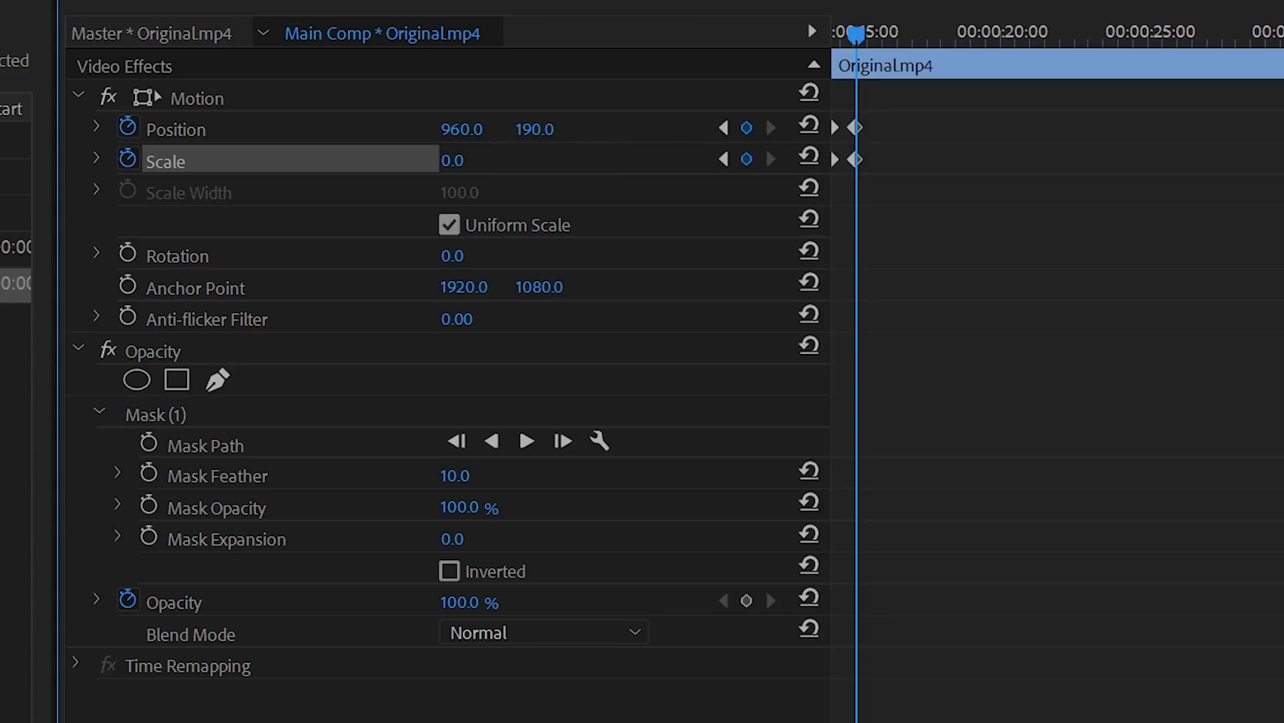
pyautogui.click(645, 692)
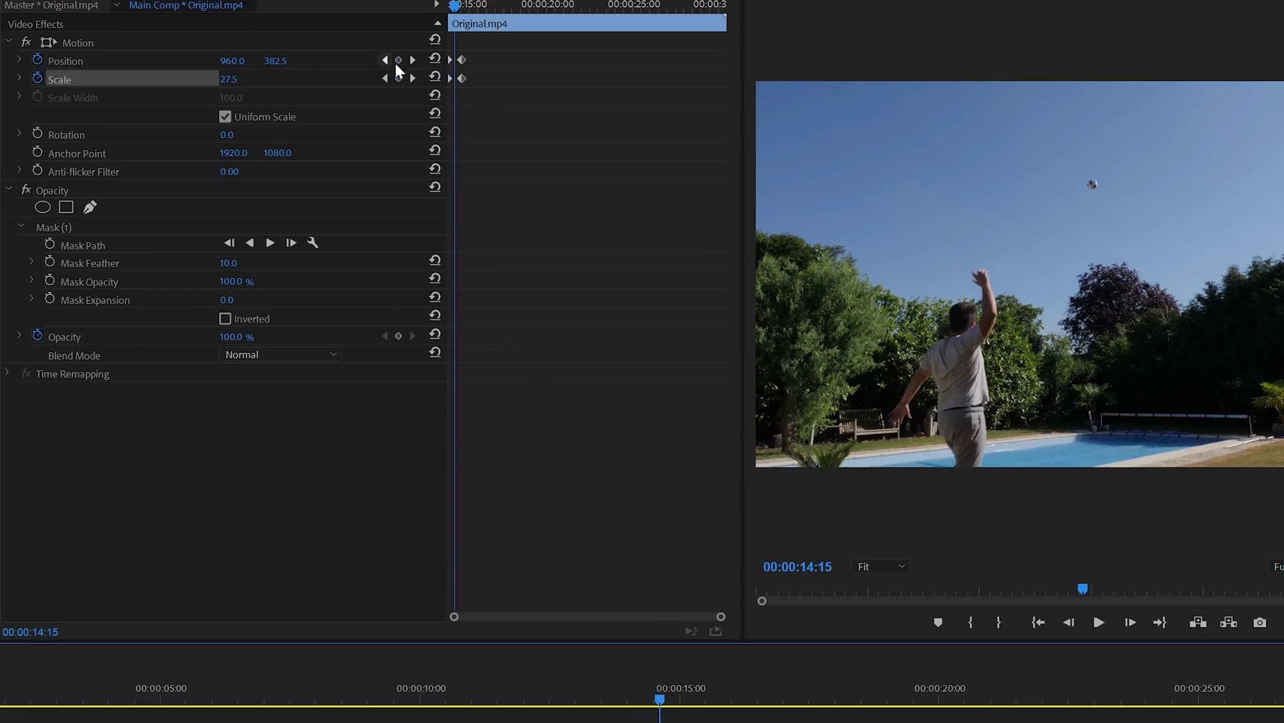
pyautogui.click(413, 59)
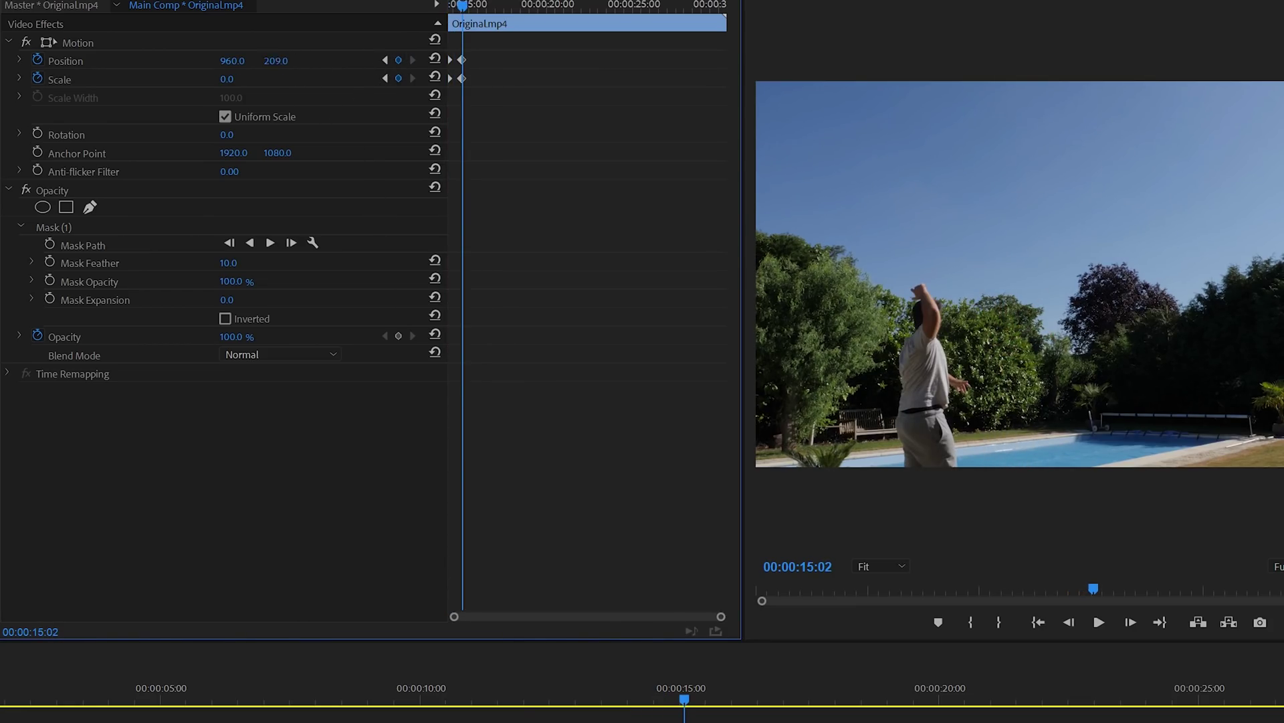
pyautogui.click(455, 8)
pyautogui.moveTo(455, 8)
pyautogui.mouseDown()
pyautogui.moveTo(401, 20)
pyautogui.moveTo(461, 8)
pyautogui.mouseUp()
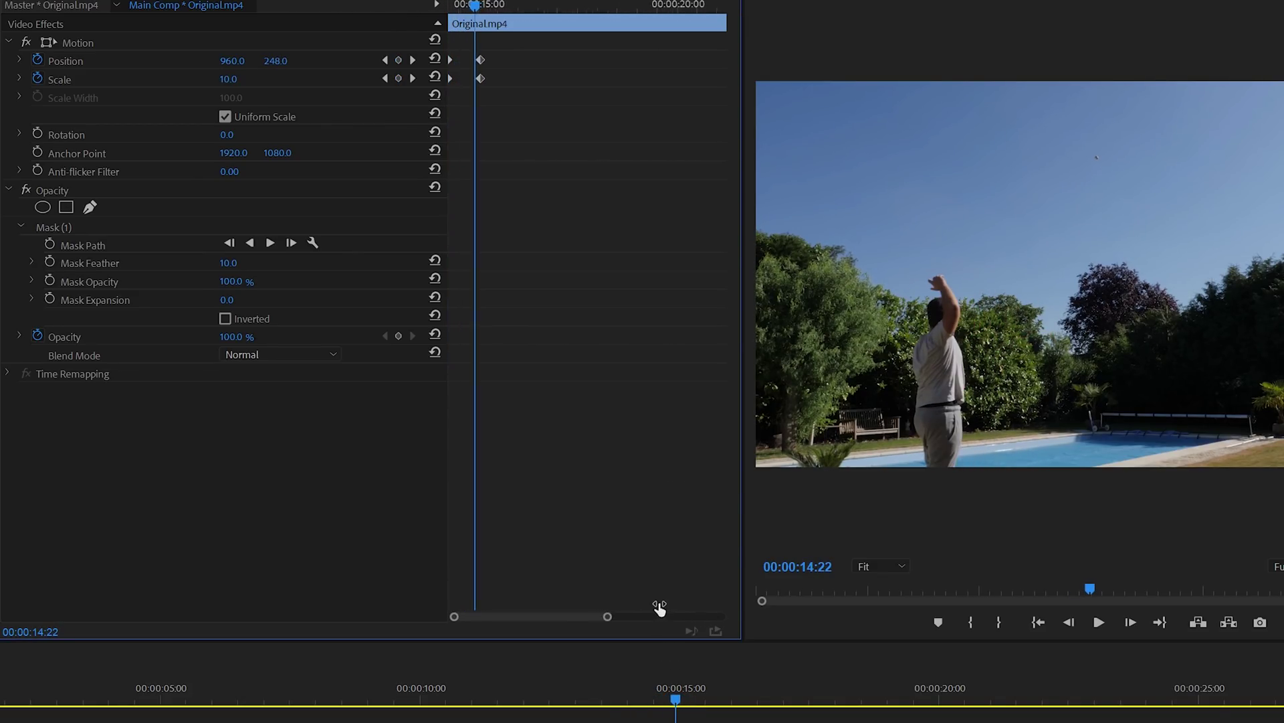
# Set the Scale keyframes to Continuous Bezier and preview the ball's shrink.
pyautogui.rightClick(500, 79)
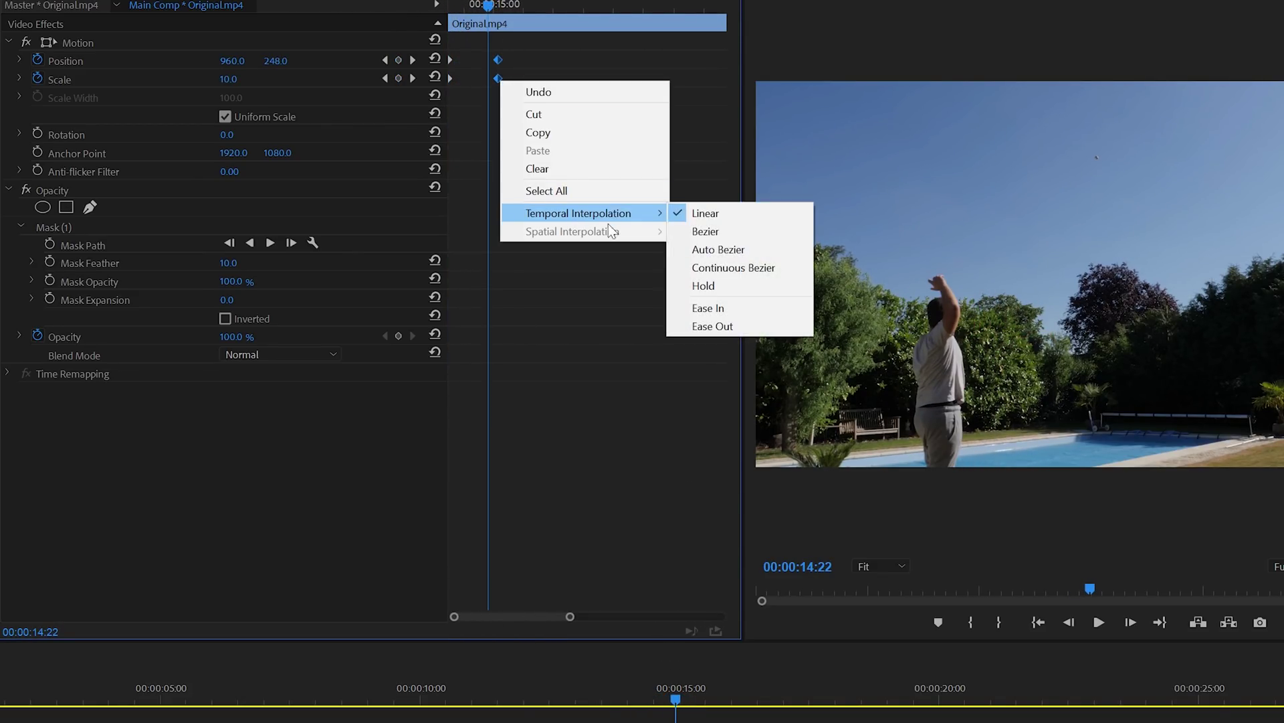
pyautogui.click(716, 268)
pyautogui.click(20, 78)
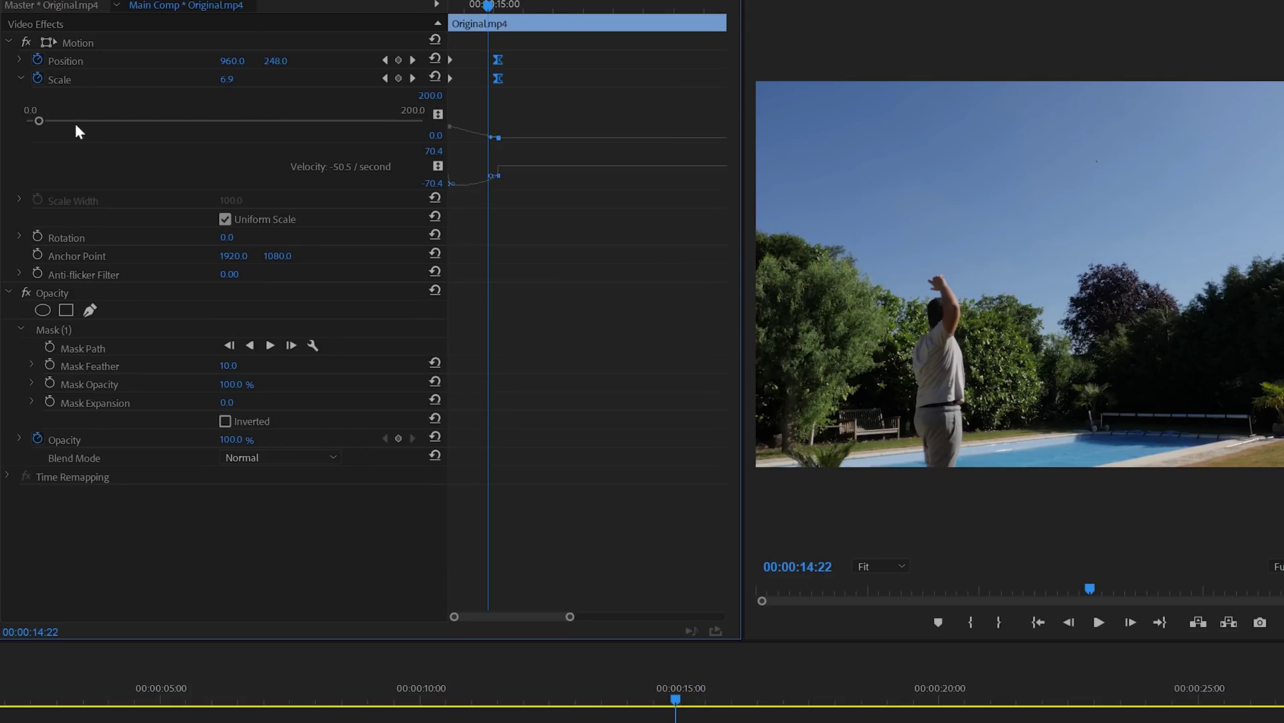
pyautogui.moveTo(479, 24); pyautogui.dragTo(486, 155)
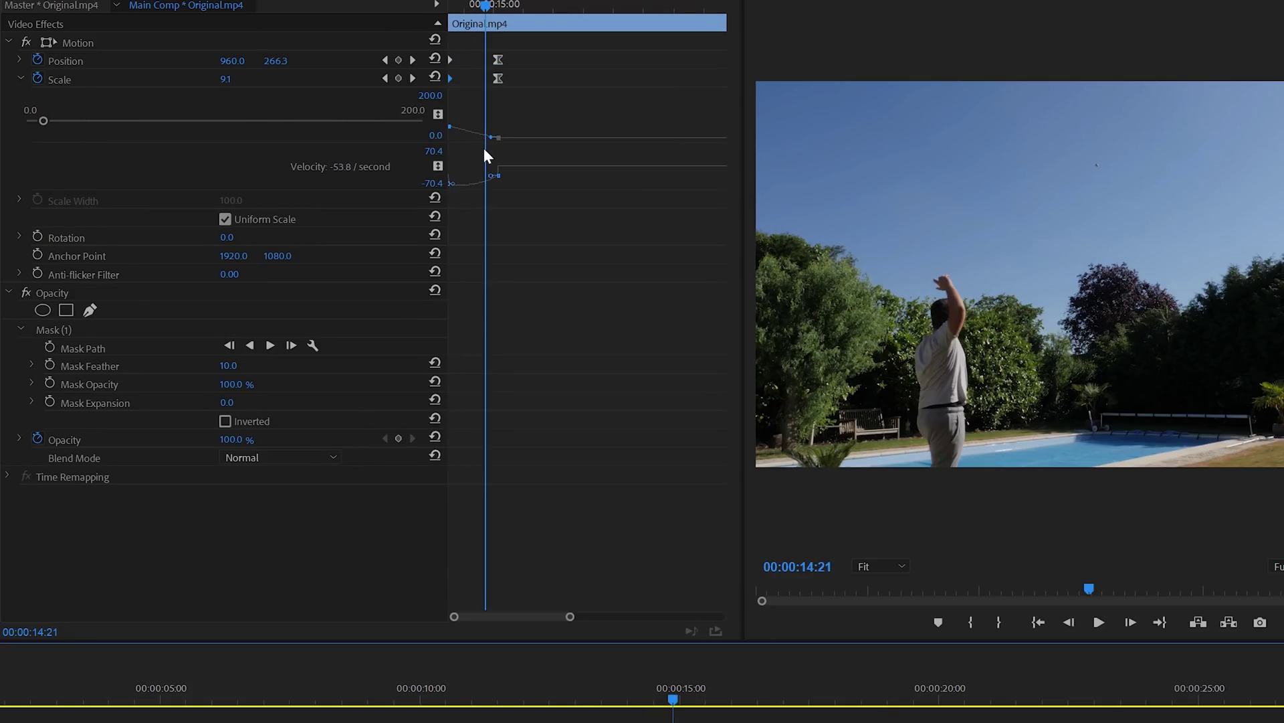
pyautogui.moveTo(673, 696); pyautogui.dragTo(619, 699)
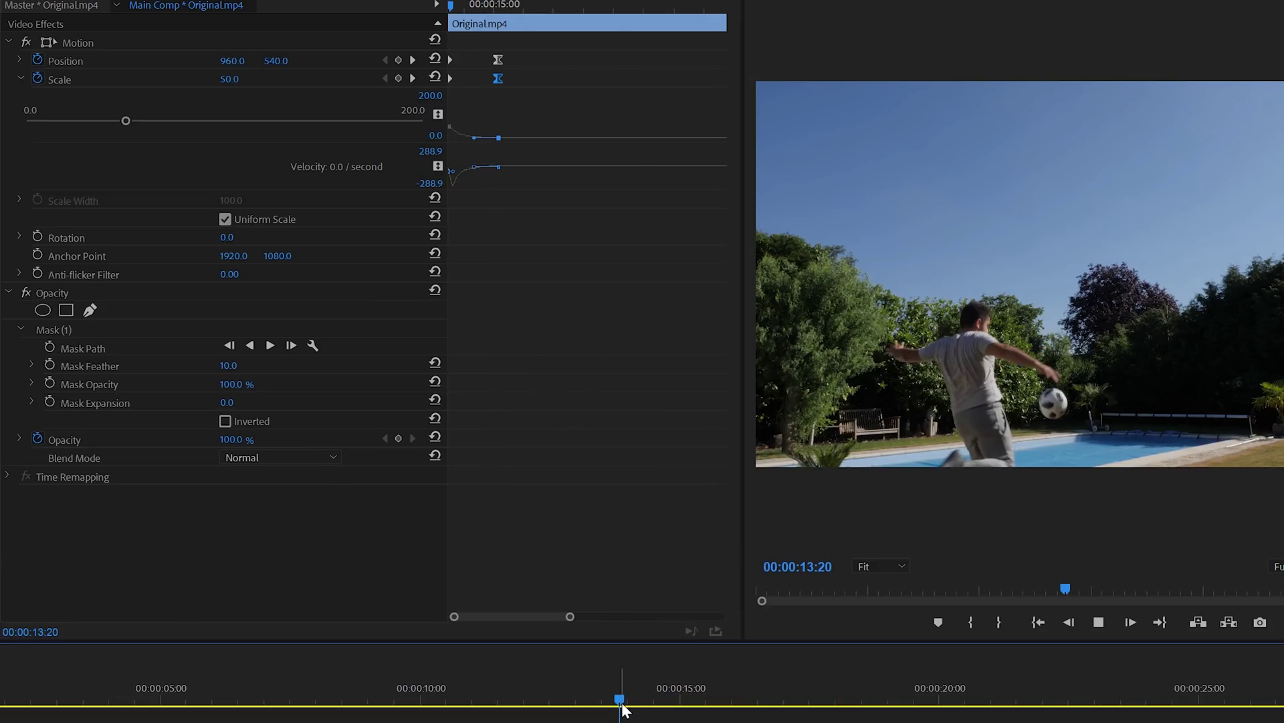
pyautogui.press('space')
pyautogui.click(639, 679)
pyautogui.press('space')
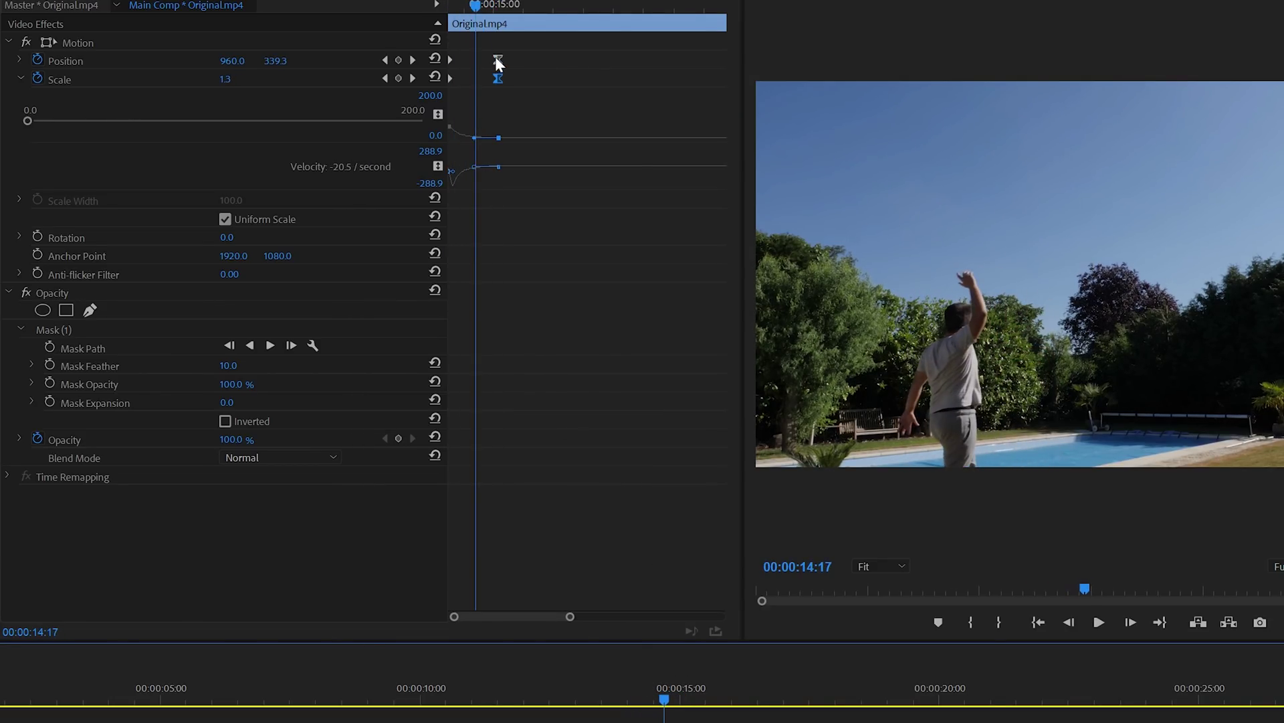
# Shift the Position and Scale keyframes slightly later and replay the kick.
pyautogui.click(24, 59)
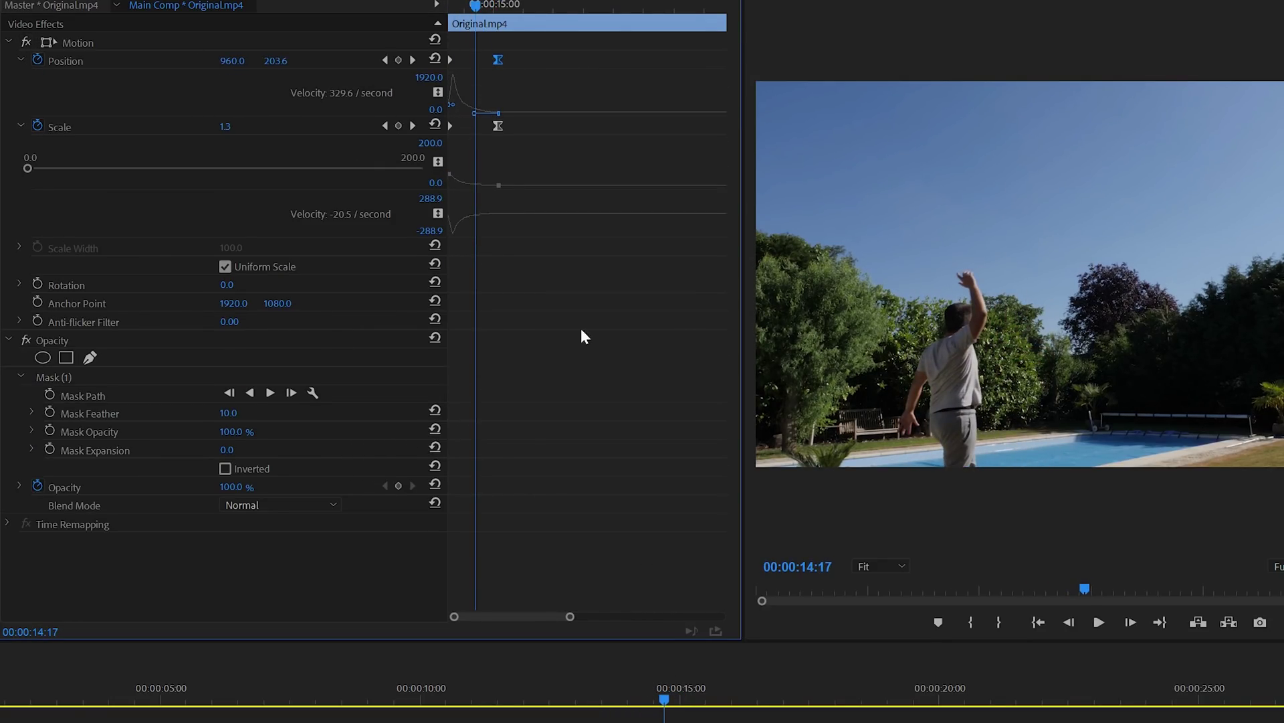
pyautogui.moveTo(498, 185); pyautogui.dragTo(532, 185)
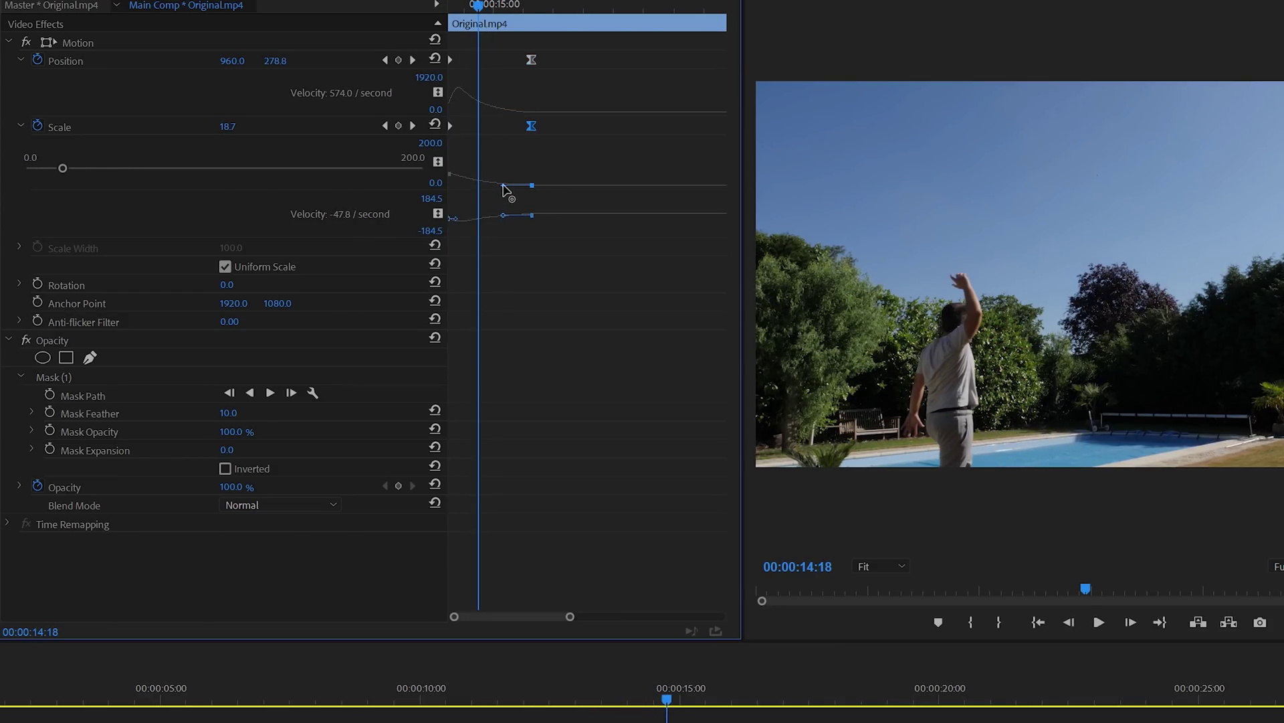
pyautogui.moveTo(714, 668); pyautogui.dragTo(639, 602)
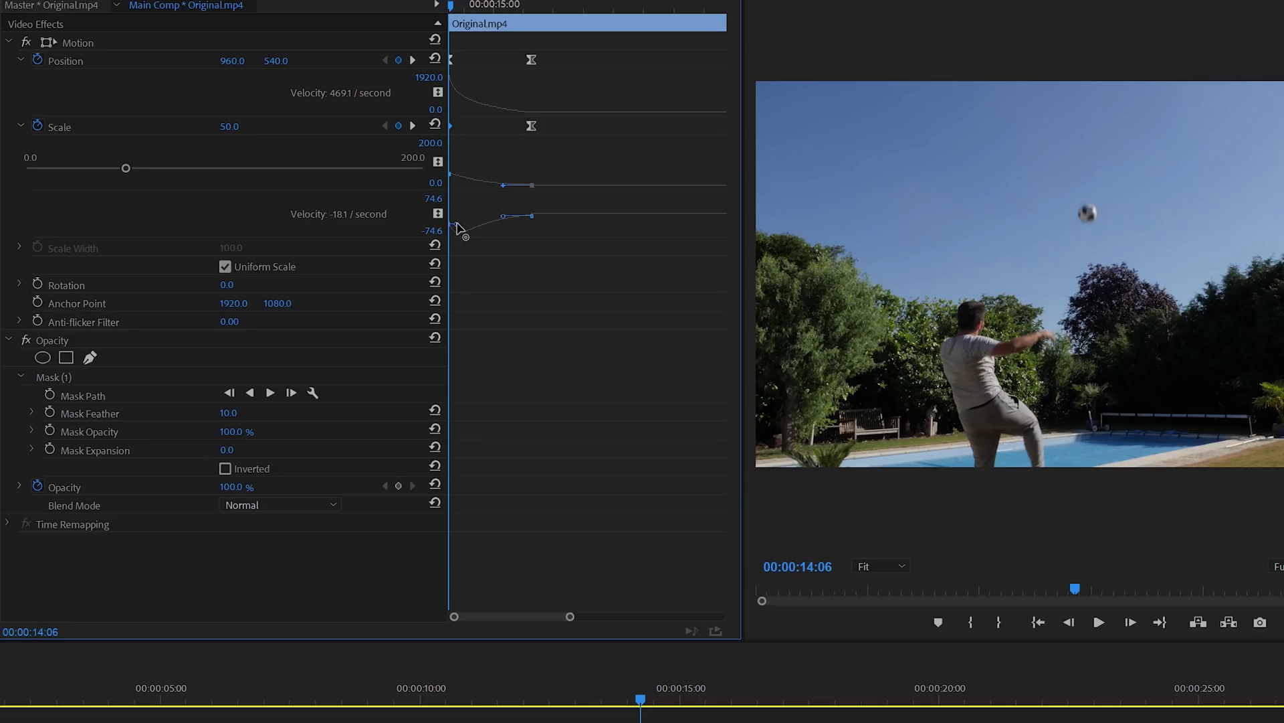
pyautogui.moveTo(640, 696); pyautogui.dragTo(488, 693)
pyautogui.press('space')
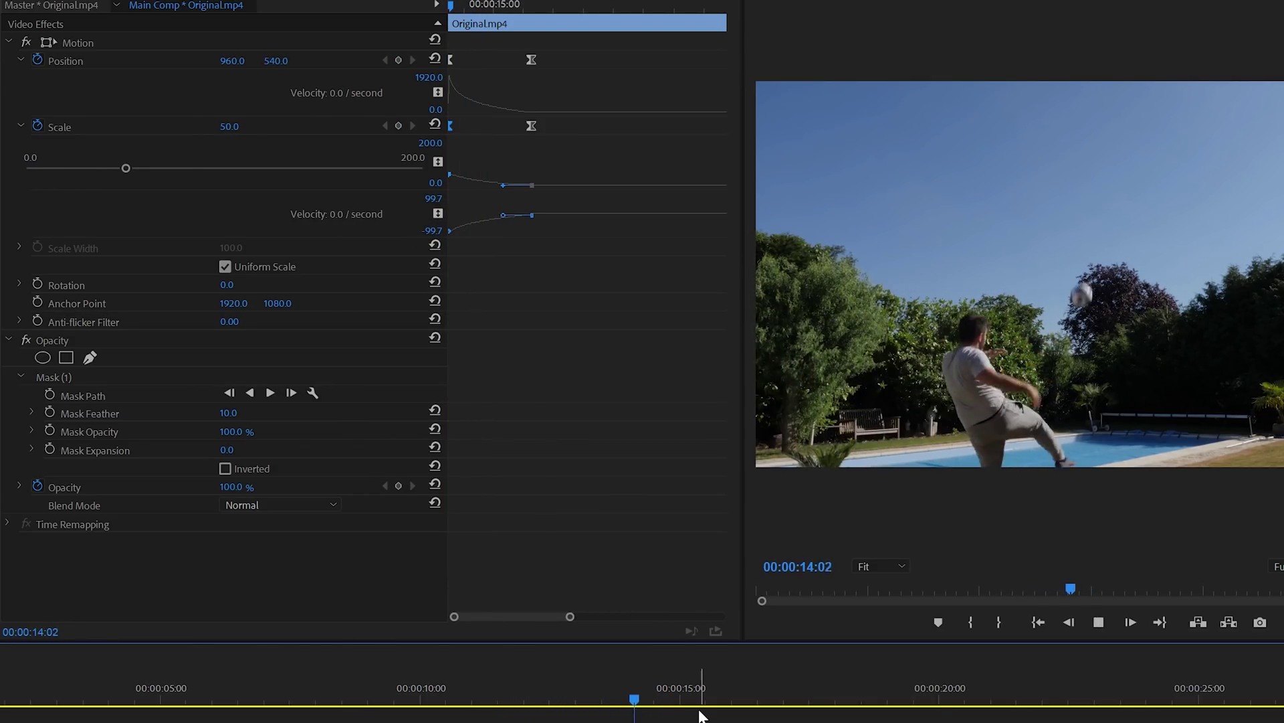
pyautogui.moveTo(648, 693); pyautogui.dragTo(608, 713)
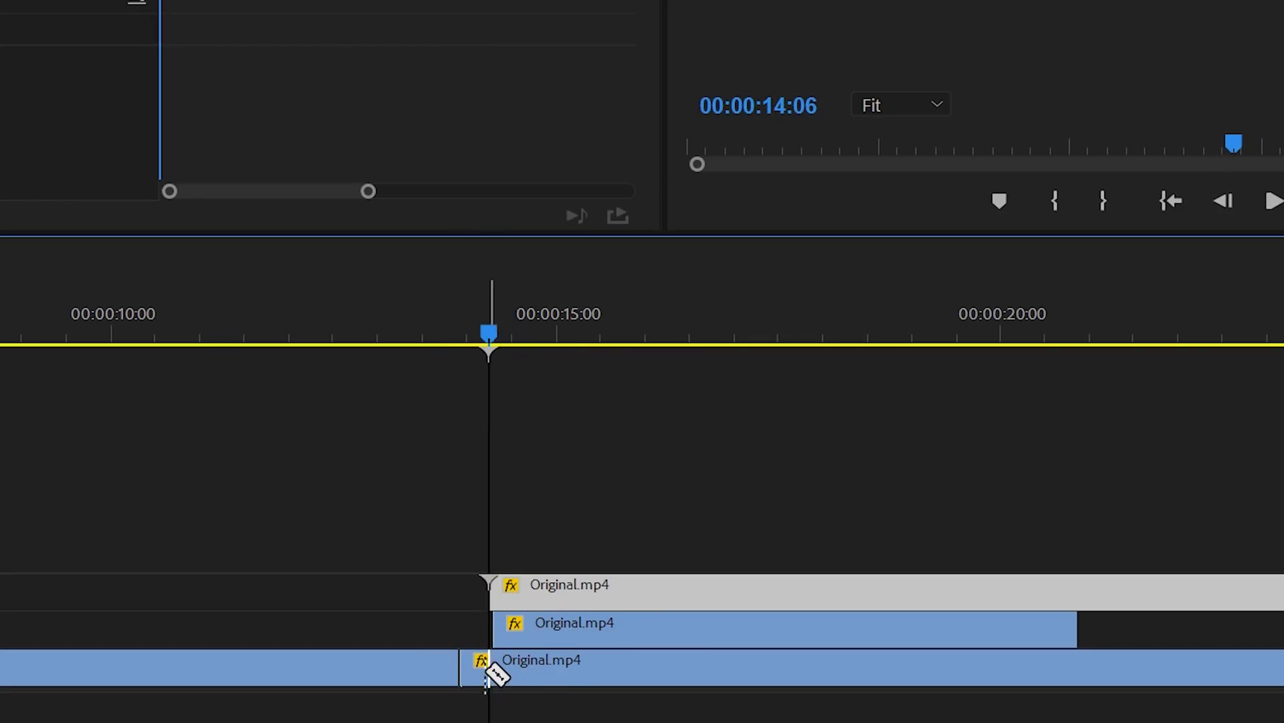
# Set the top ball clip to 200% speed, move it four frames earlier, and play back.
pyautogui.rightClick(492, 669)
pyautogui.click(582, 157)
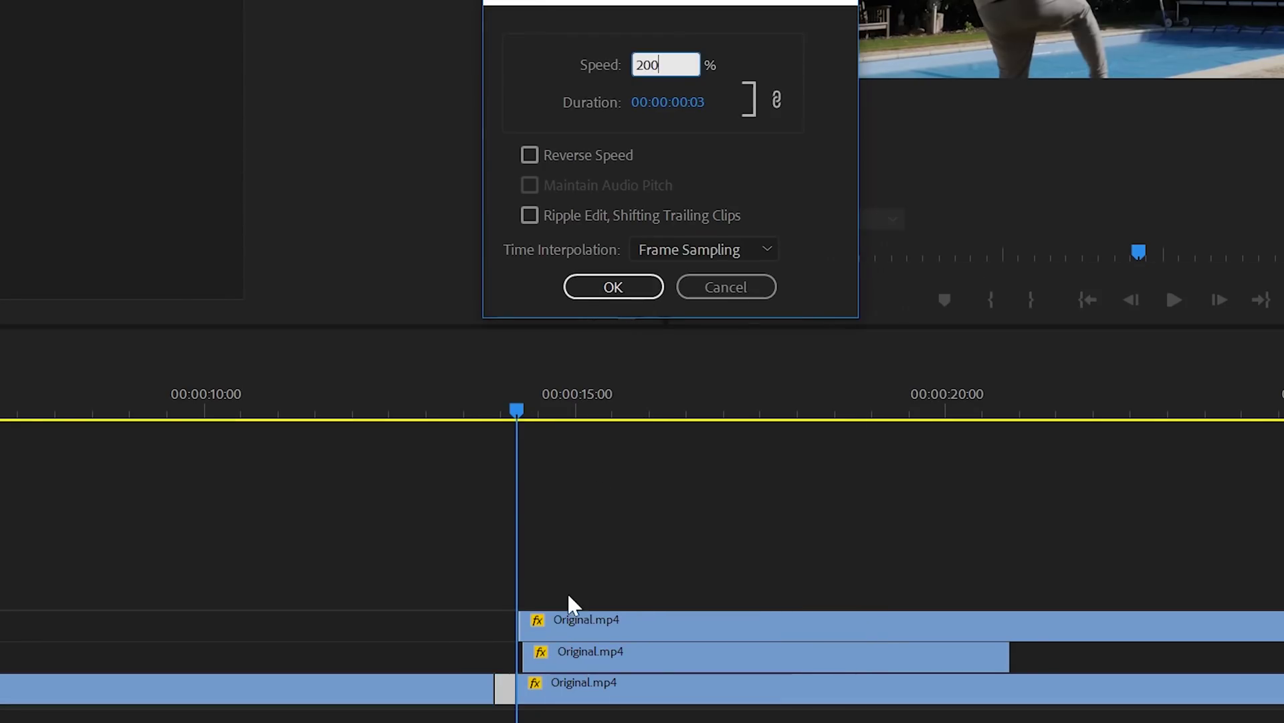
pyautogui.press('Return')
pyautogui.moveTo(538, 589); pyautogui.dragTo(539, 623)
pyautogui.moveTo(631, 554); pyautogui.dragTo(616, 688)
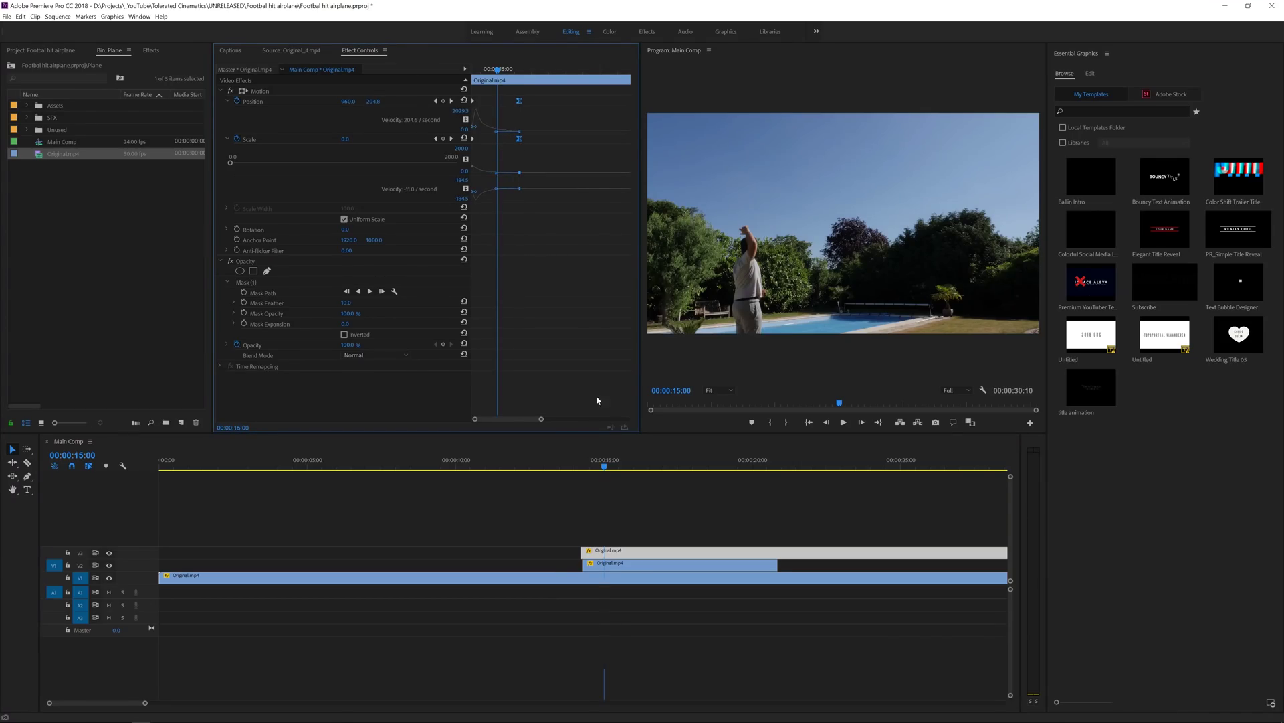
pyautogui.click(565, 463)
pyautogui.press('space')
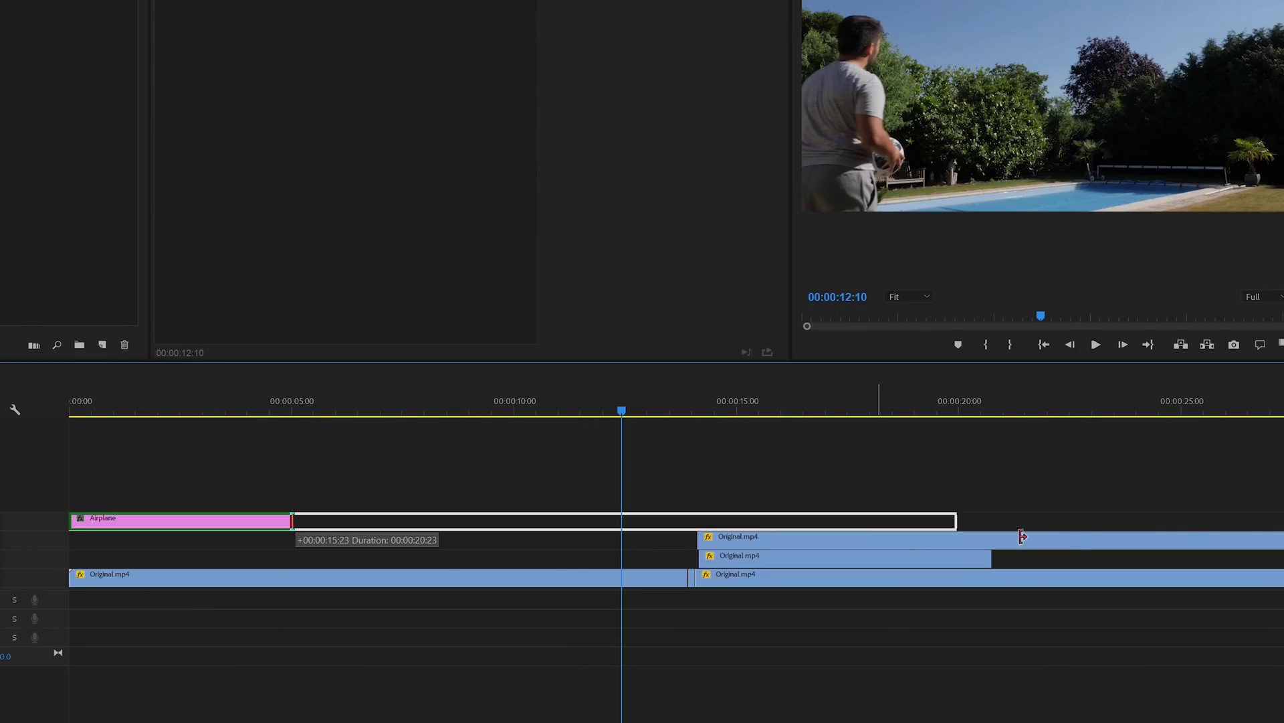
# Extend the Airplane clip's out-point to about 30 seconds.
pyautogui.moveTo(1022, 536); pyautogui.dragTo(1192, 537)
pyautogui.hscroll(2, 1193, 536)
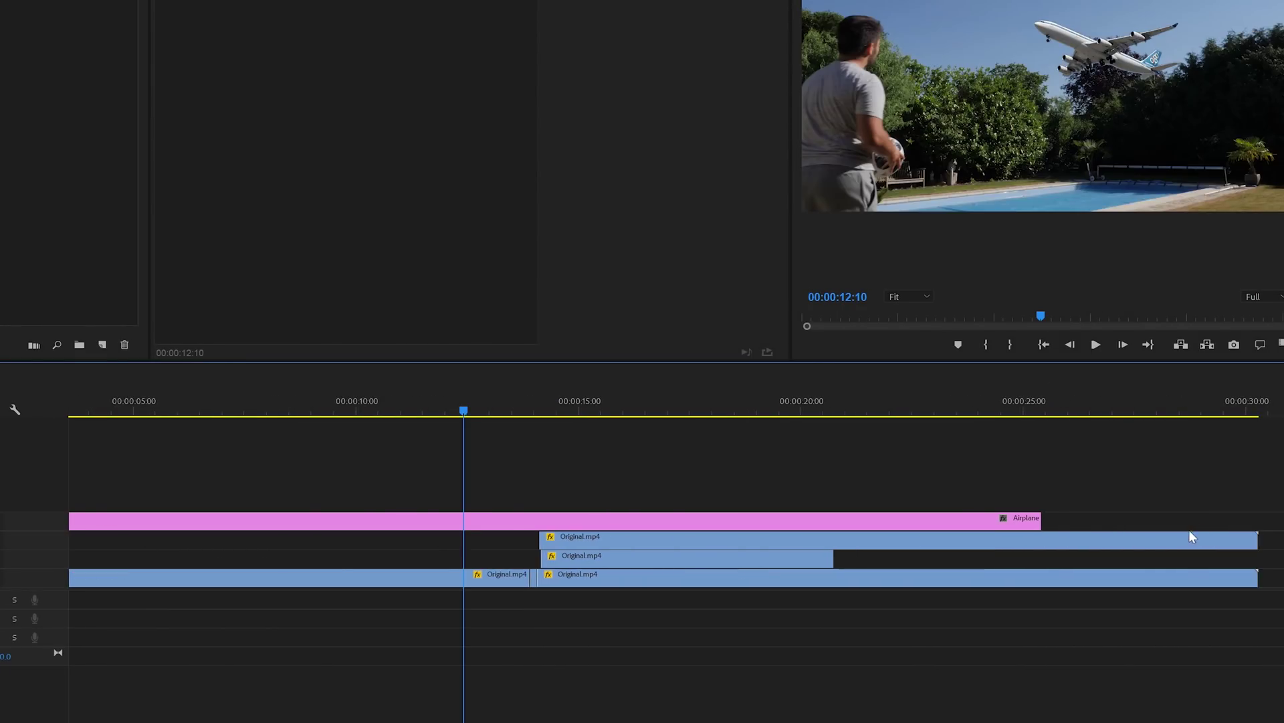
pyautogui.moveTo(992, 517); pyautogui.dragTo(1204, 519)
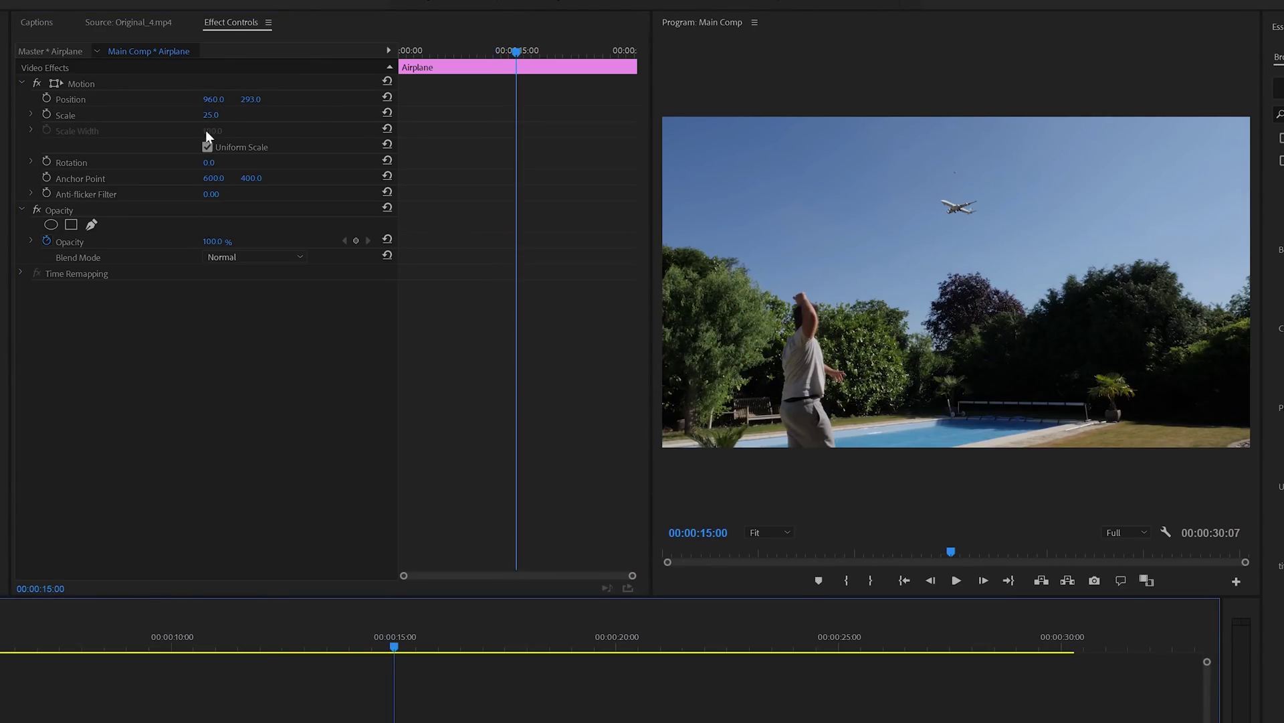
# Tilt the airplane to -13° and keyframe its position drifting from right to left.
pyautogui.moveTo(209, 163); pyautogui.dragTo(205, 162)
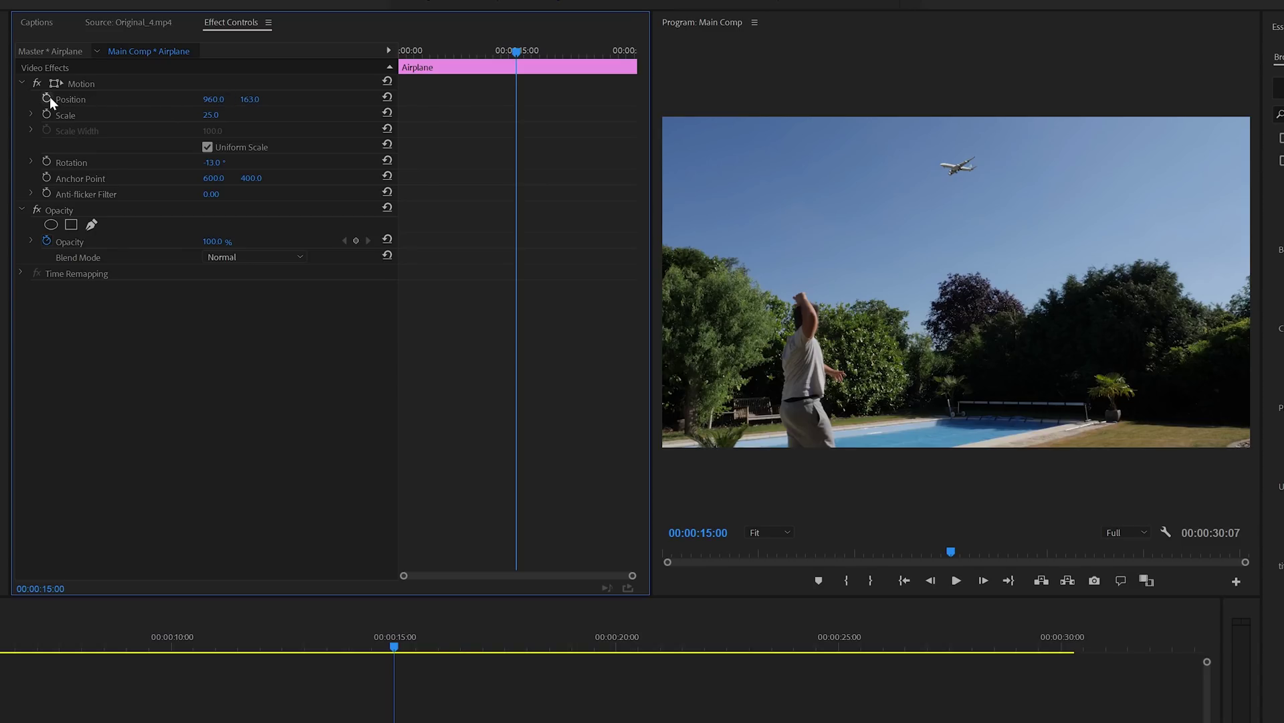
pyautogui.moveTo(950, 169); pyautogui.dragTo(983, 174)
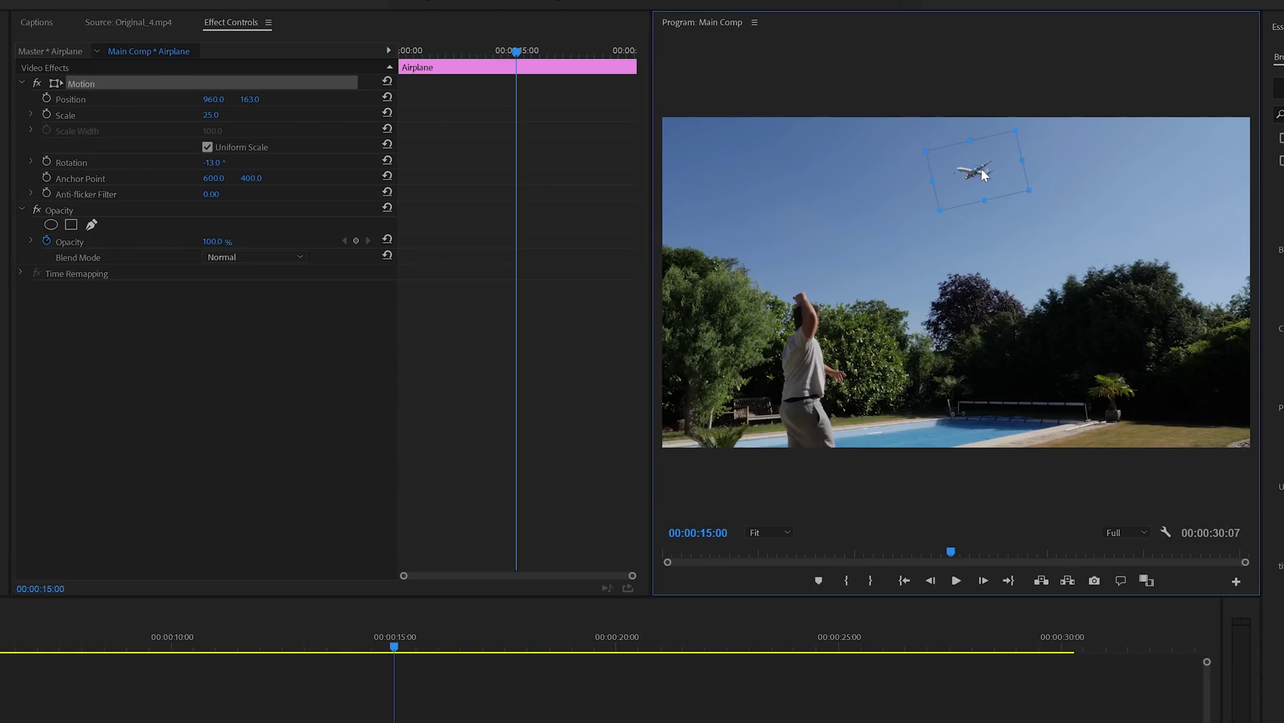
pyautogui.click(47, 99)
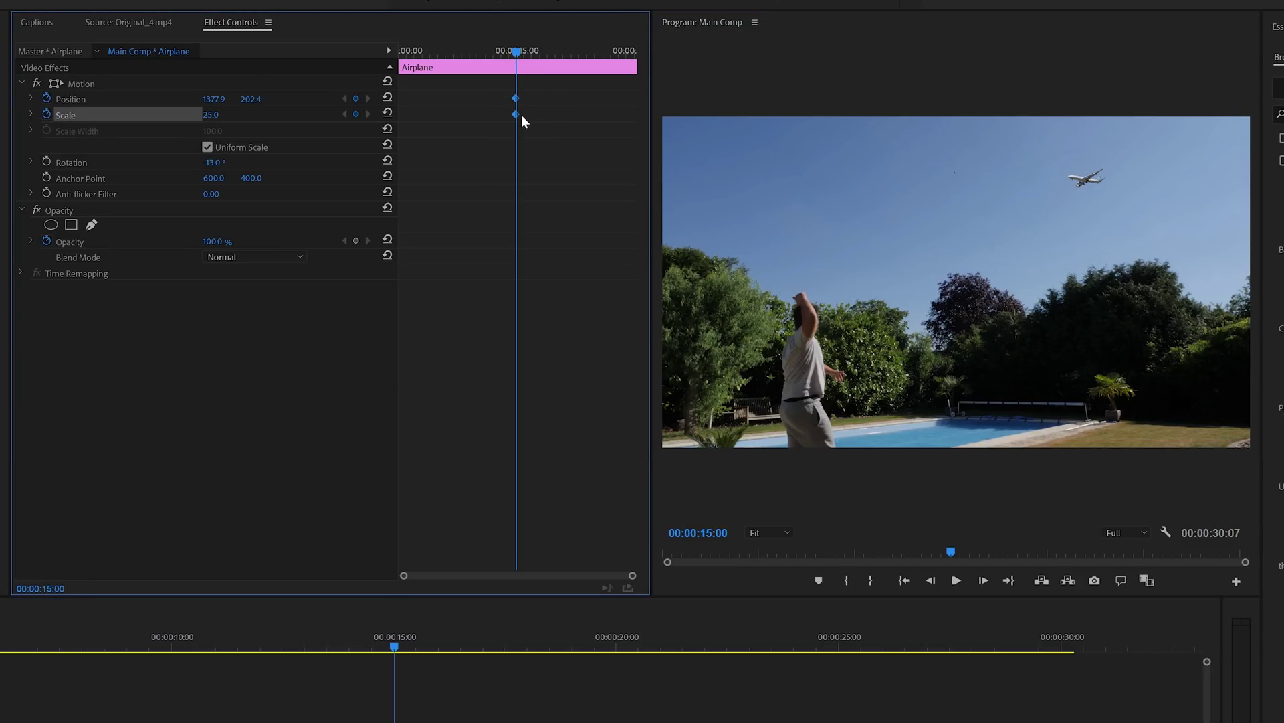
pyautogui.moveTo(1077, 186); pyautogui.dragTo(901, 174)
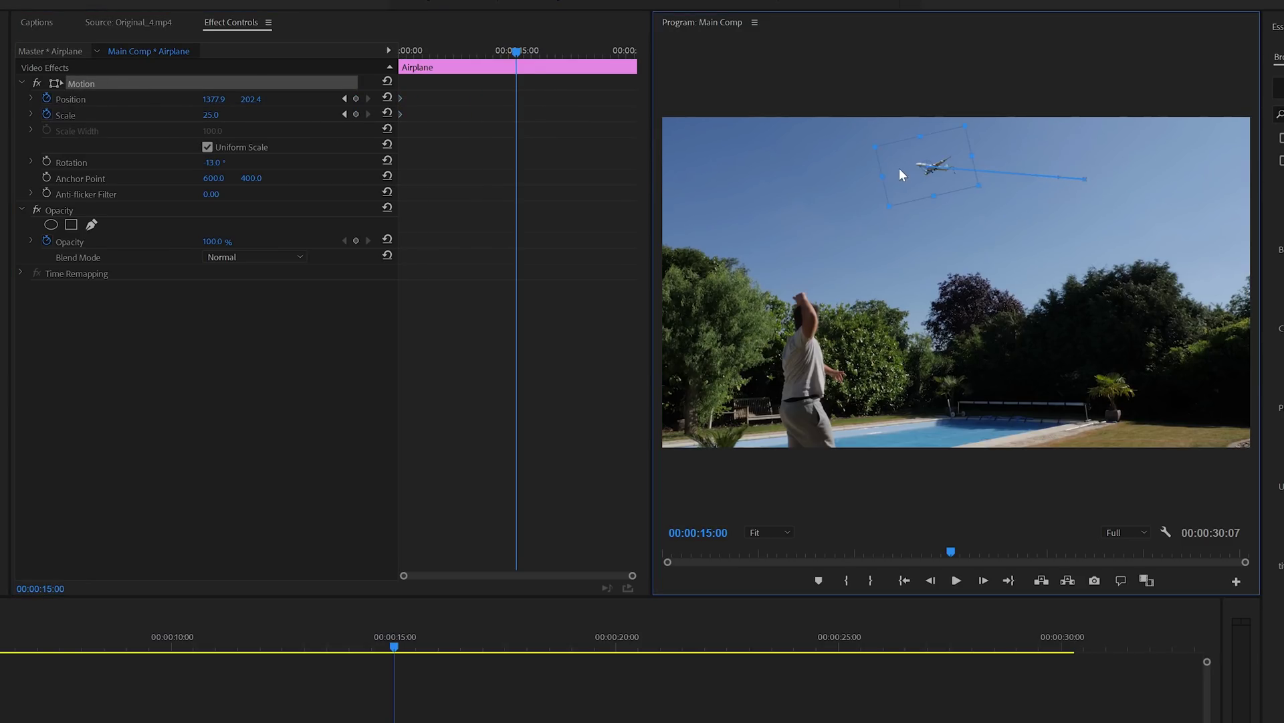
# Delete the airplane's Scale keyframes and show its motion path for adjustment.
pyautogui.click(356, 114)
pyautogui.moveTo(483, 81); pyautogui.dragTo(517, 119)
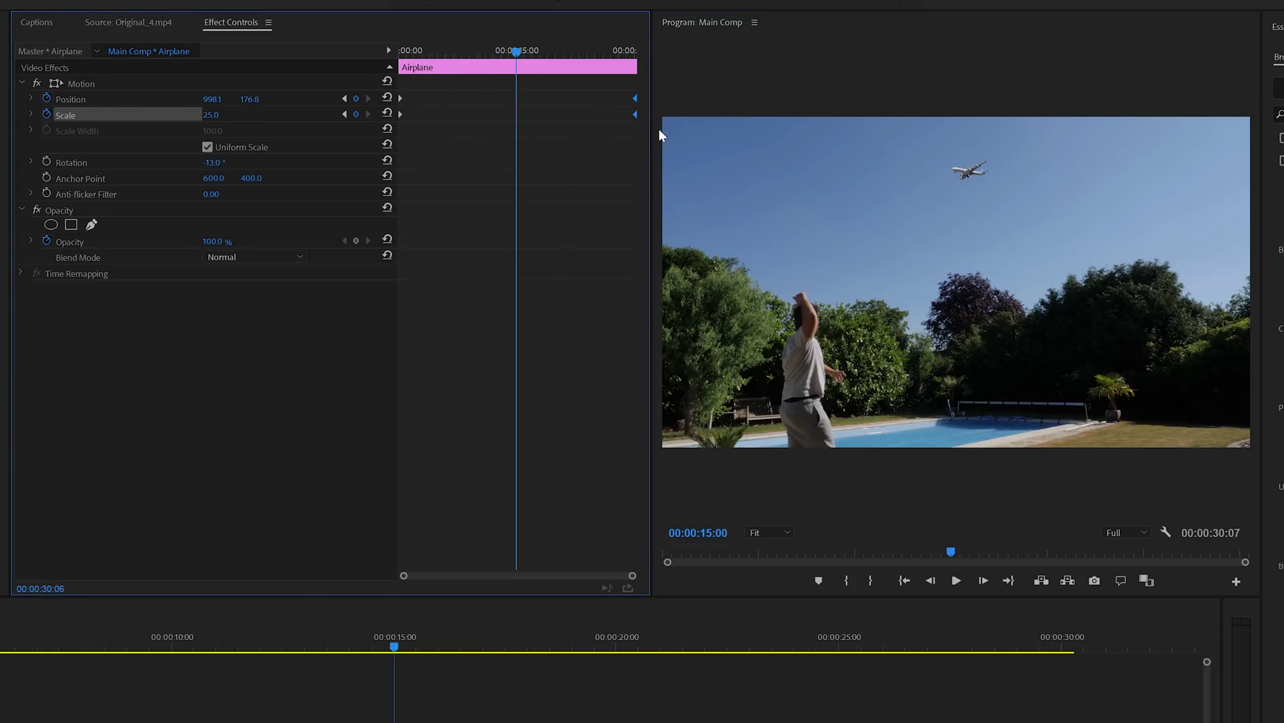
pyautogui.press('Home')
pyautogui.press('space')
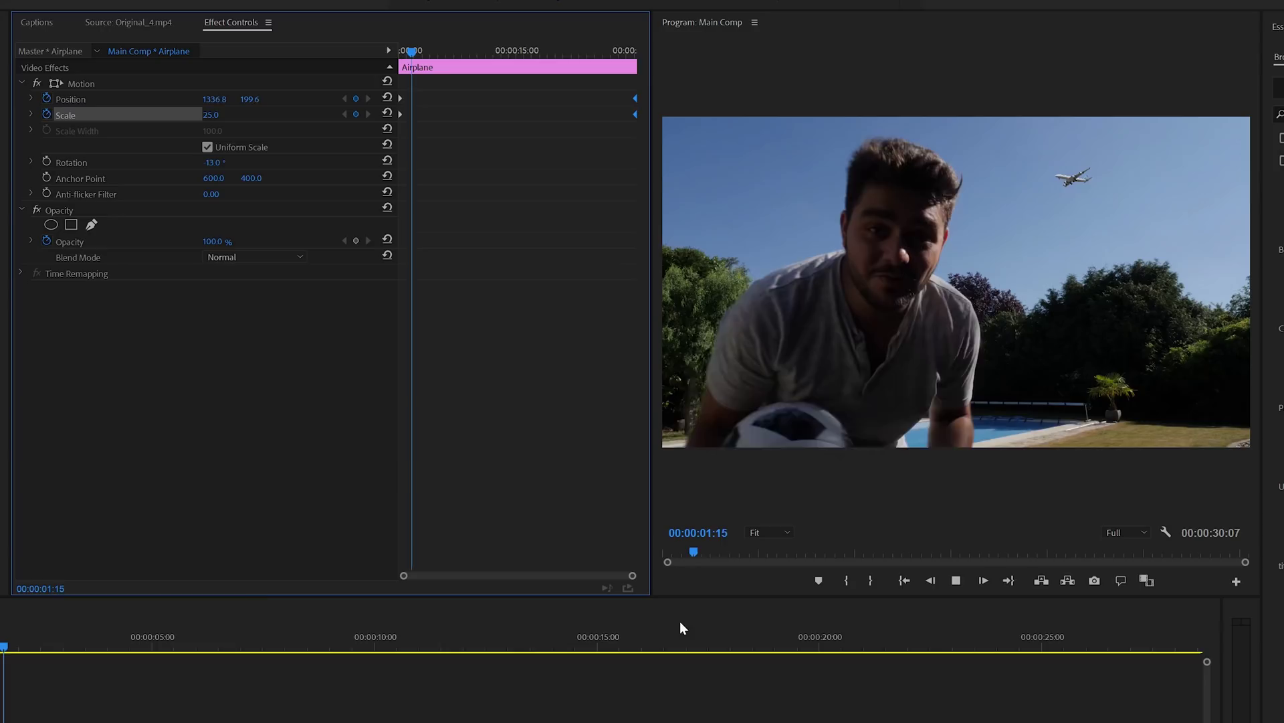
pyautogui.click(47, 115)
pyautogui.press('Return')
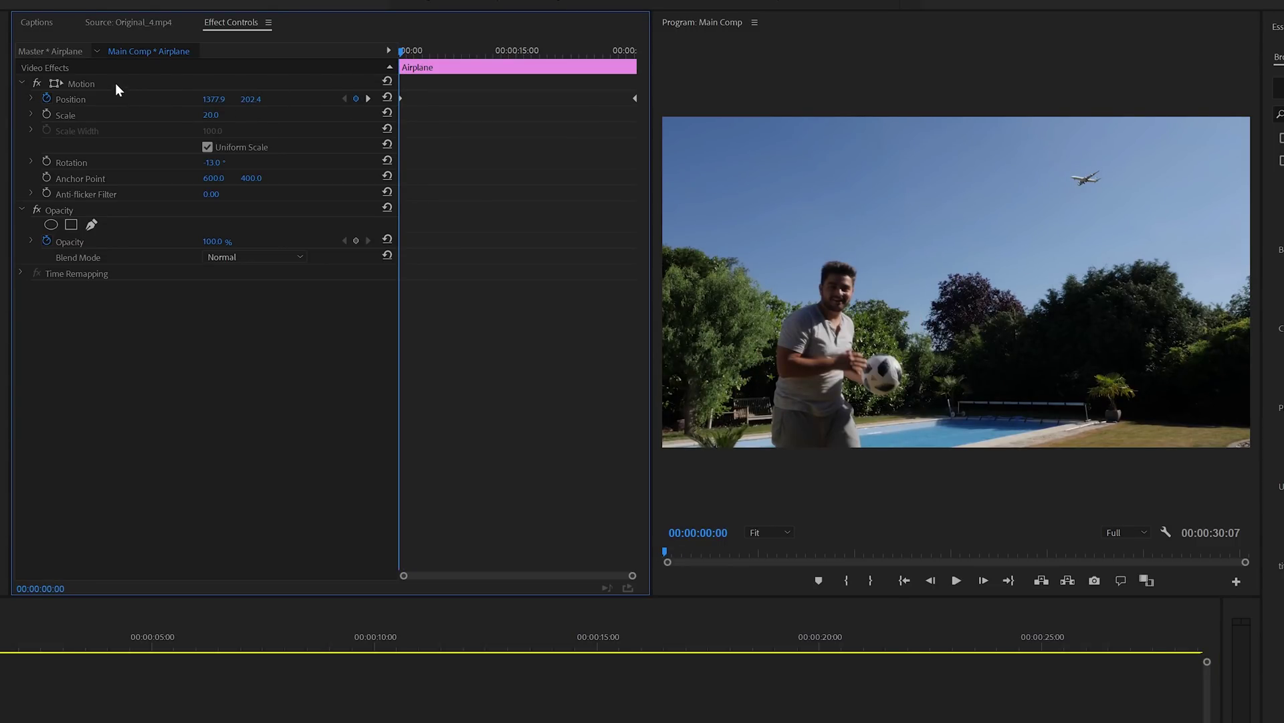
pyautogui.click(117, 89)
pyautogui.click(1107, 186)
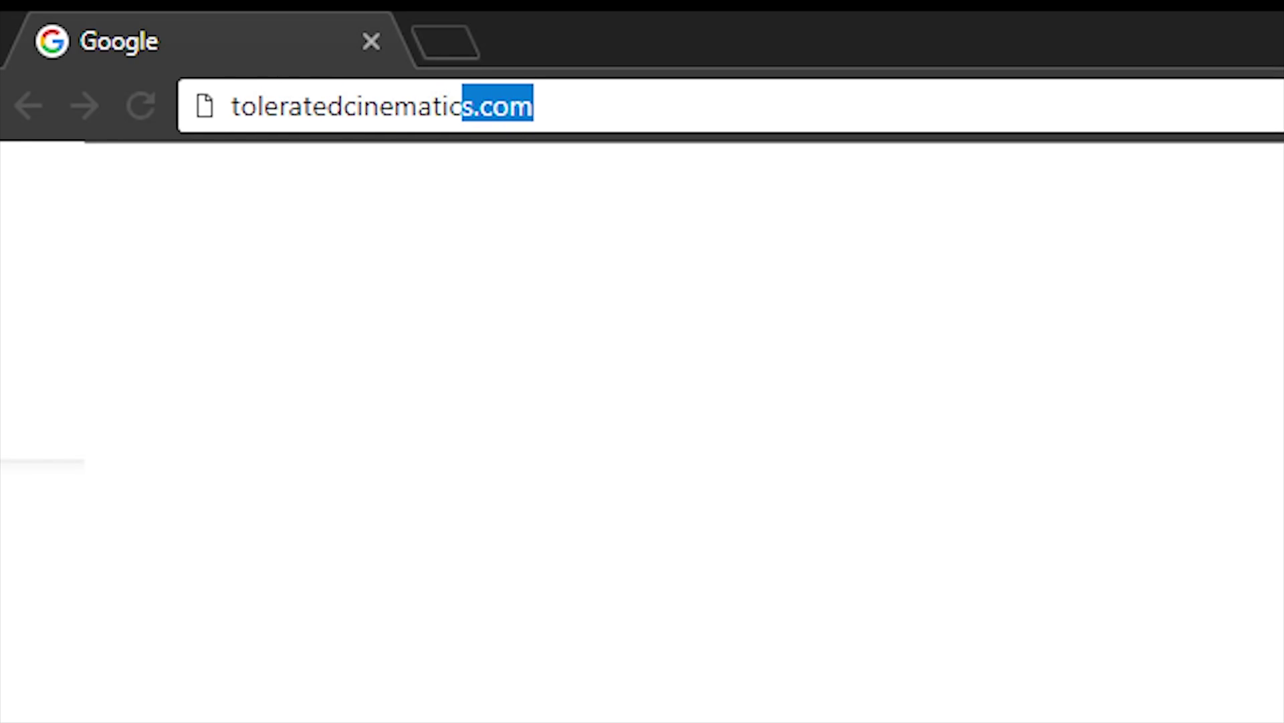
# View the Colorful Social Media – Lower Thirds page on toleratedcinematics.com, then search 'new year'.
pyautogui.press('Return')
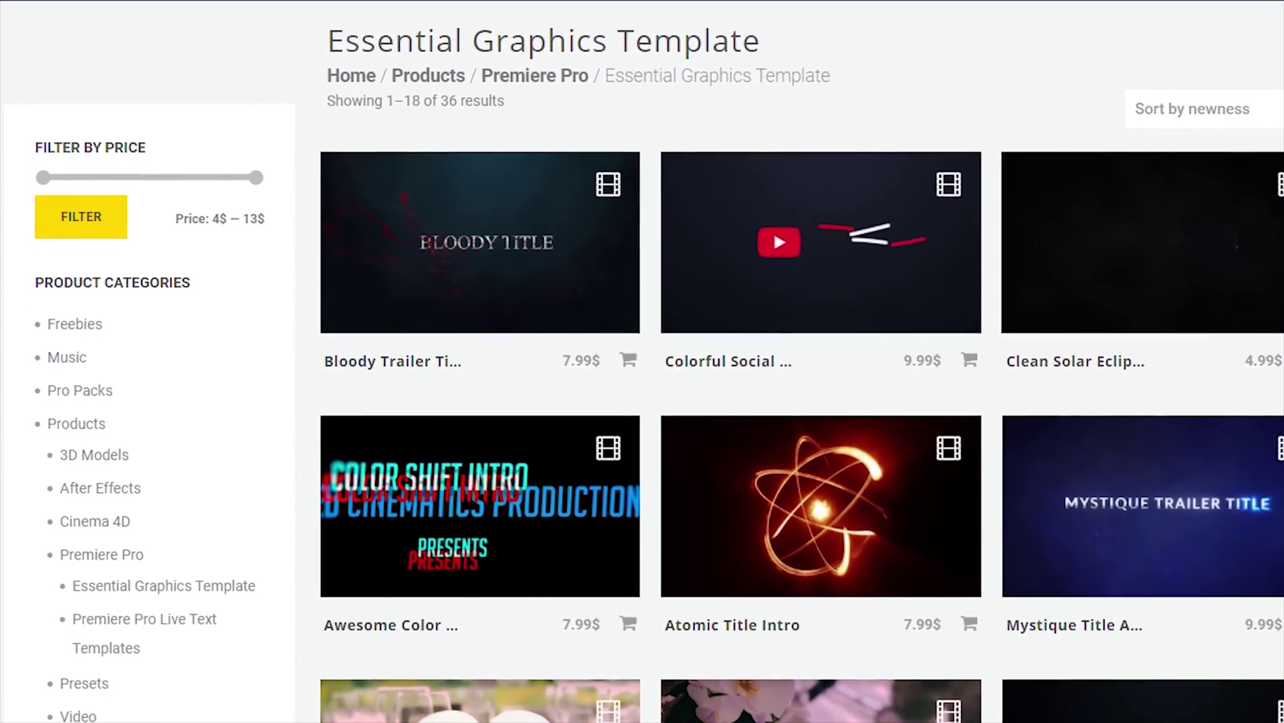
pyautogui.click(779, 220)
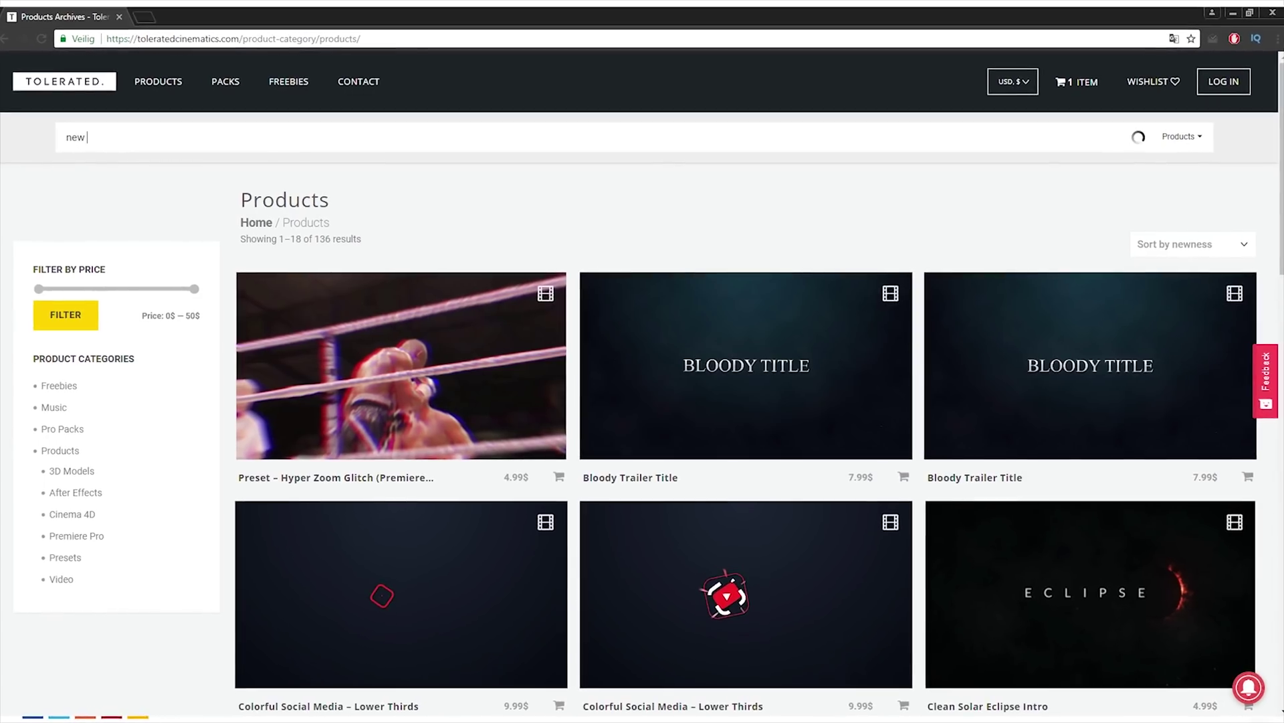
pyautogui.write('year')
pyautogui.press('Return')
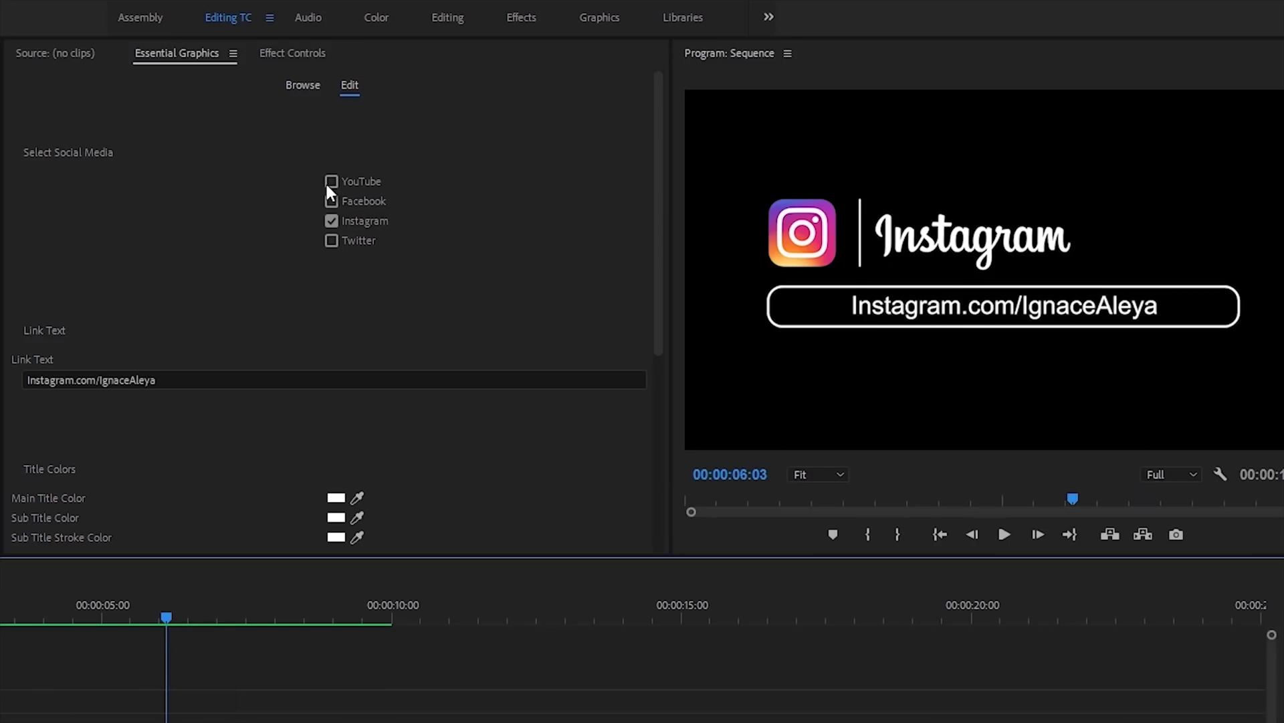
# Switch the social media lower third from Instagram to Facebook in Essential Graphics.
pyautogui.click(332, 201)
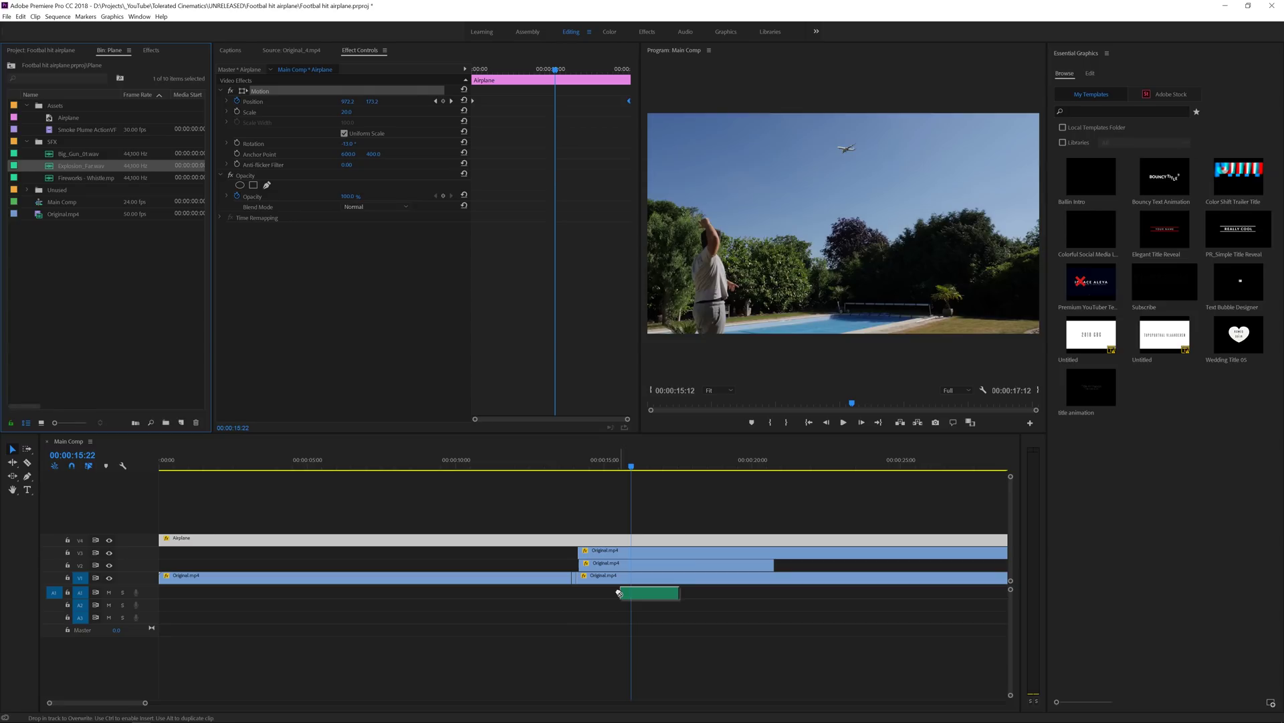
# Place Explosion_Far.wav on A1 at the kick, adjust its audio gain, and render a preview.
pyautogui.moveTo(619, 593); pyautogui.dragTo(637, 598)
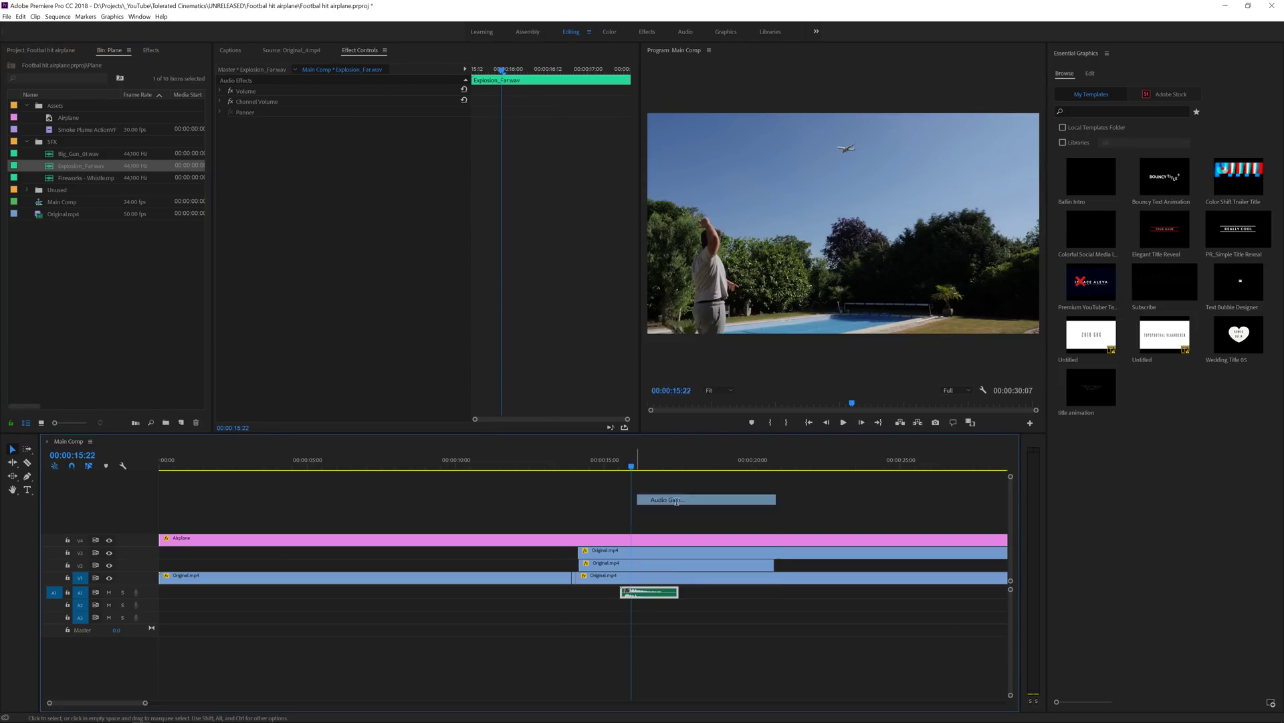
pyautogui.press('g')
pyautogui.press('Return')
pyautogui.scroll(6, 637, 600)
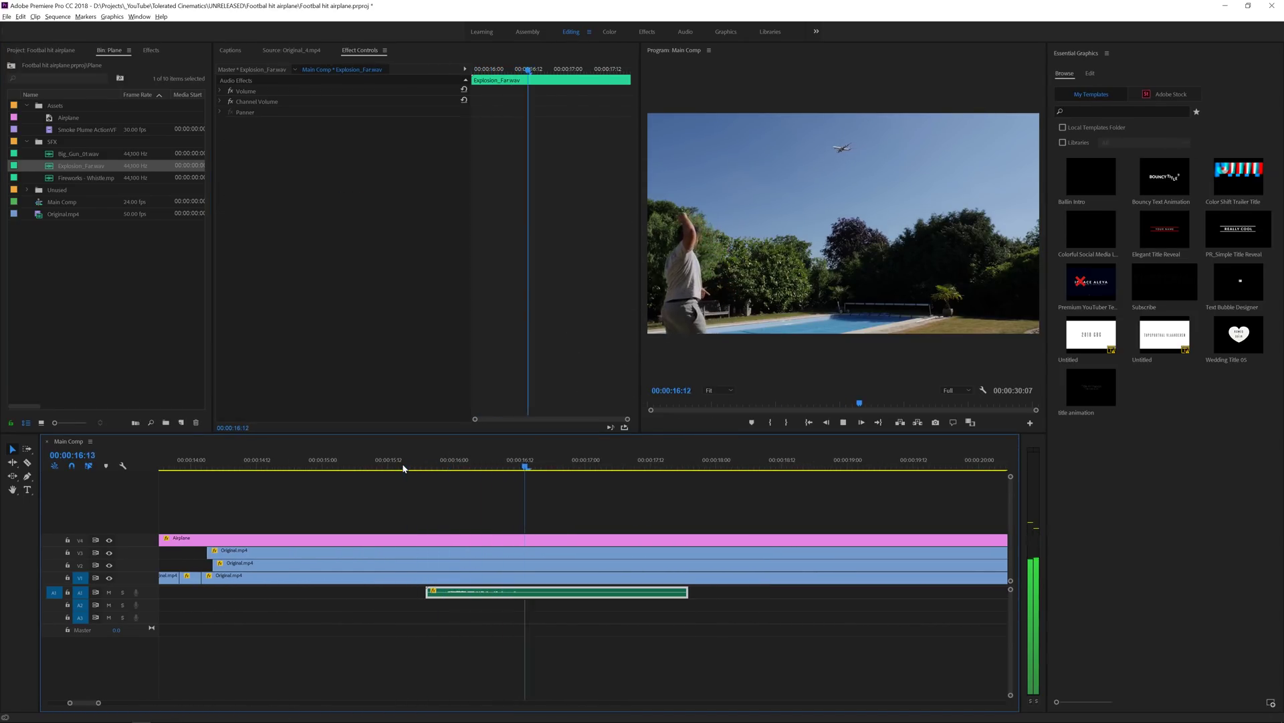
pyautogui.scroll(-4, 497, 663)
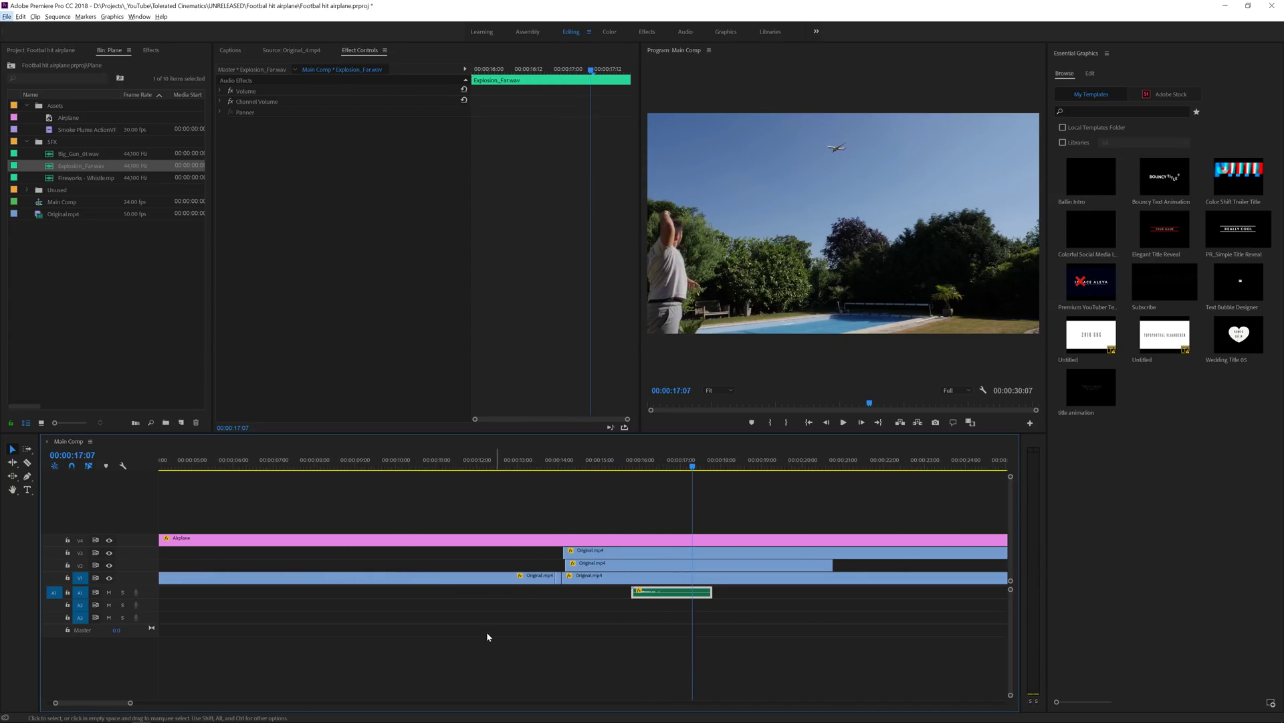
pyautogui.press('Return')
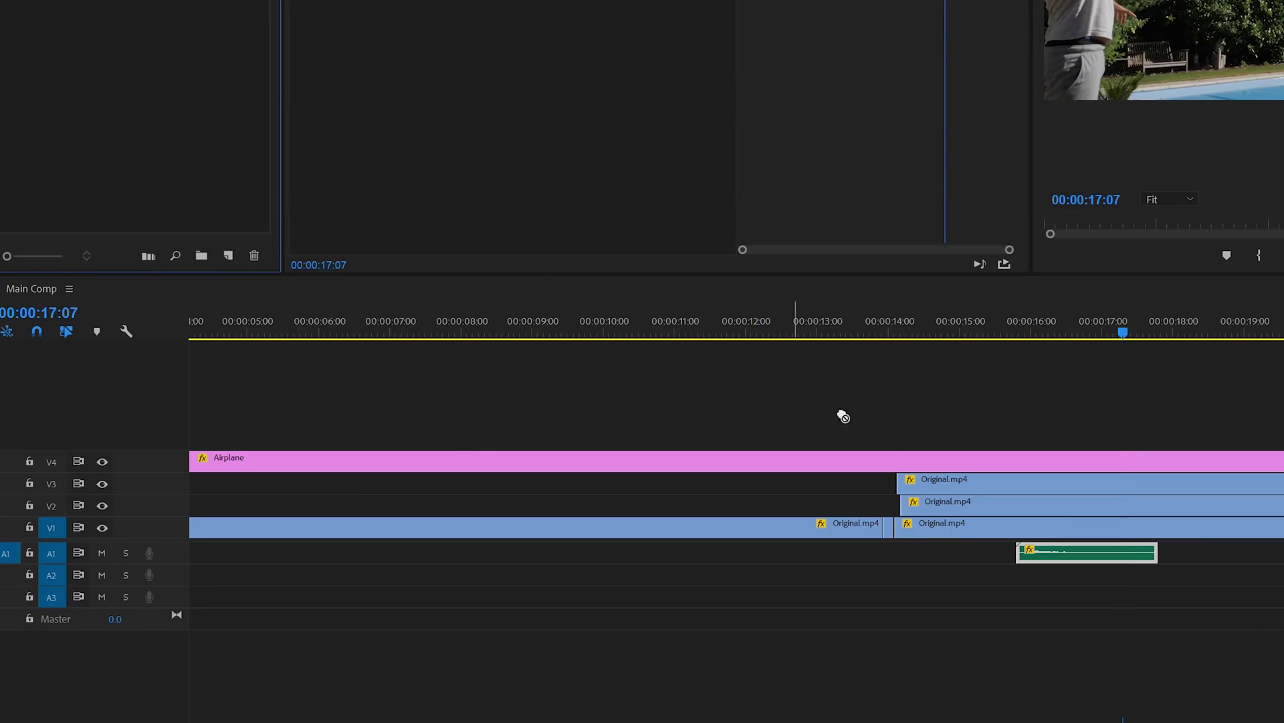
# Add the long background audio clip on A3 at 0, adjust its gain, and play from the start.
pyautogui.moveTo(843, 416); pyautogui.dragTo(169, 600)
pyautogui.press('\\')
pyautogui.rightClick(586, 601)
pyautogui.moveTo(589, 602); pyautogui.dragTo(315, 593)
pyautogui.click(669, 425)
pyautogui.press('Return')
pyautogui.press('Home')
pyautogui.press('space')
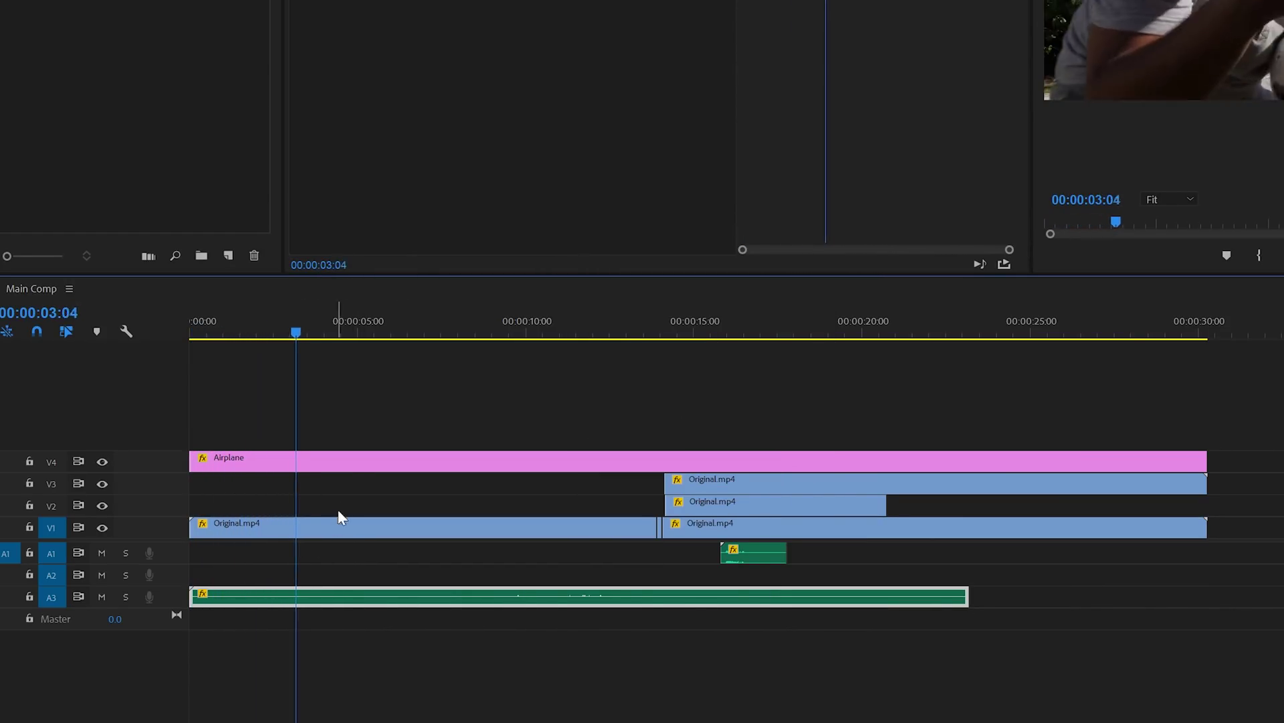
pyautogui.click(321, 462)
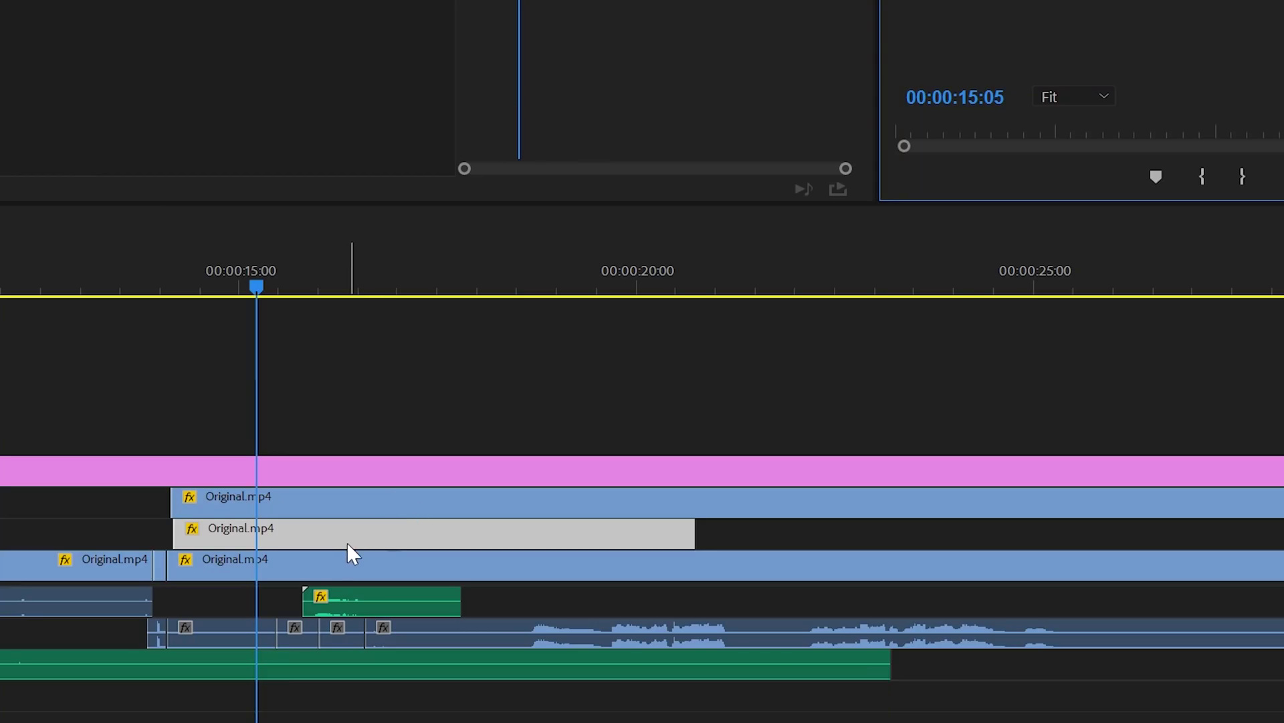
# Duplicate the ball clip onto a new track above and curve its mask along the tree edge.
pyautogui.moveTo(348, 543); pyautogui.dragTo(306, 471)
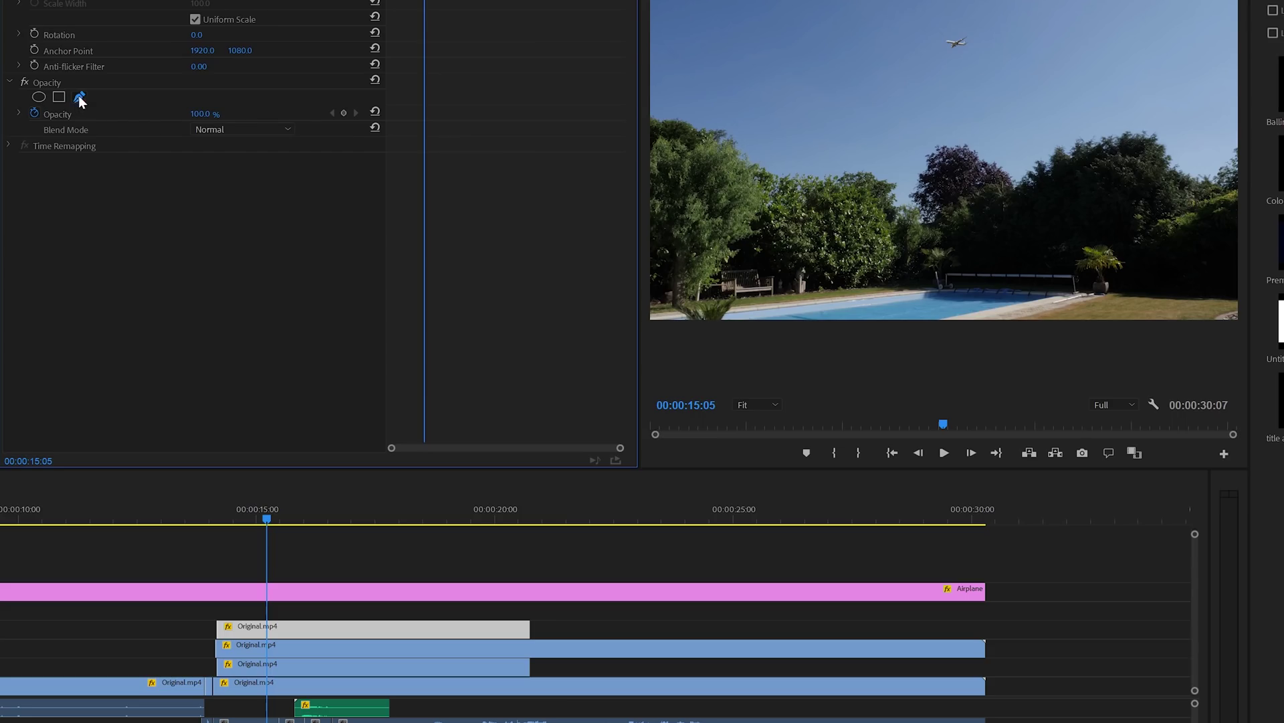
pyautogui.click(79, 96)
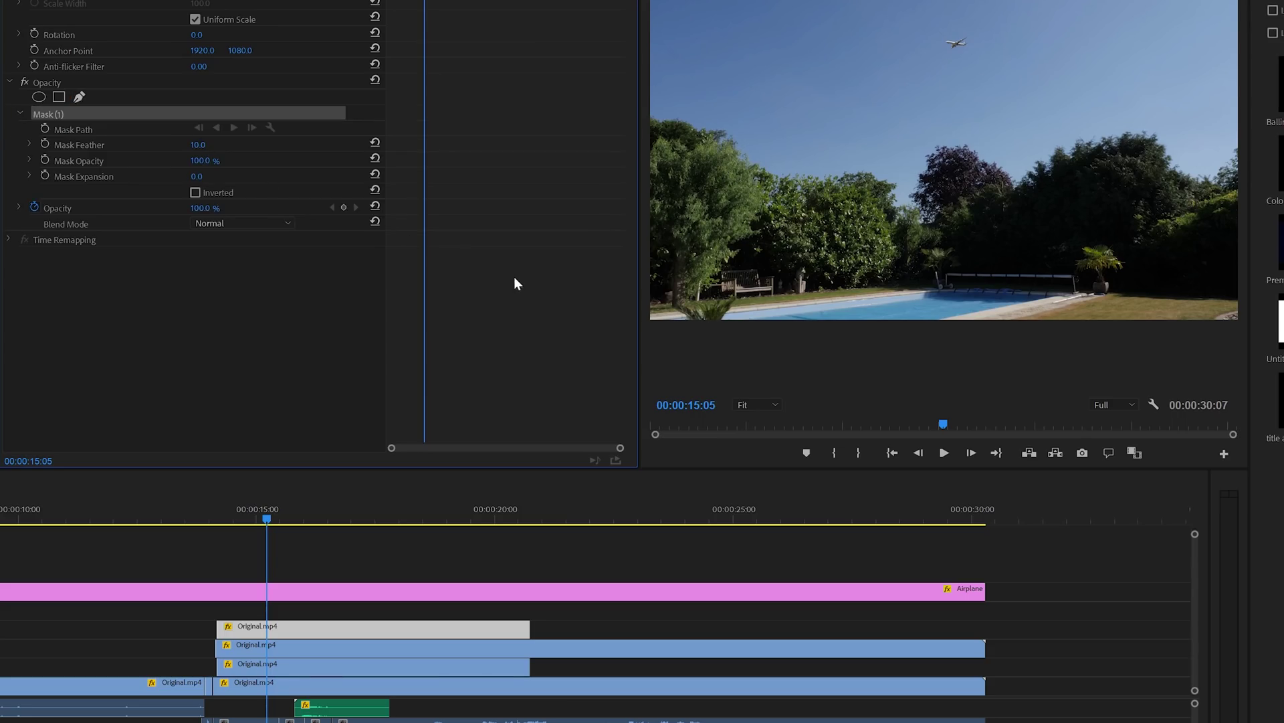
pyautogui.click(650, 327)
pyautogui.moveTo(653, 261); pyautogui.dragTo(656, 229)
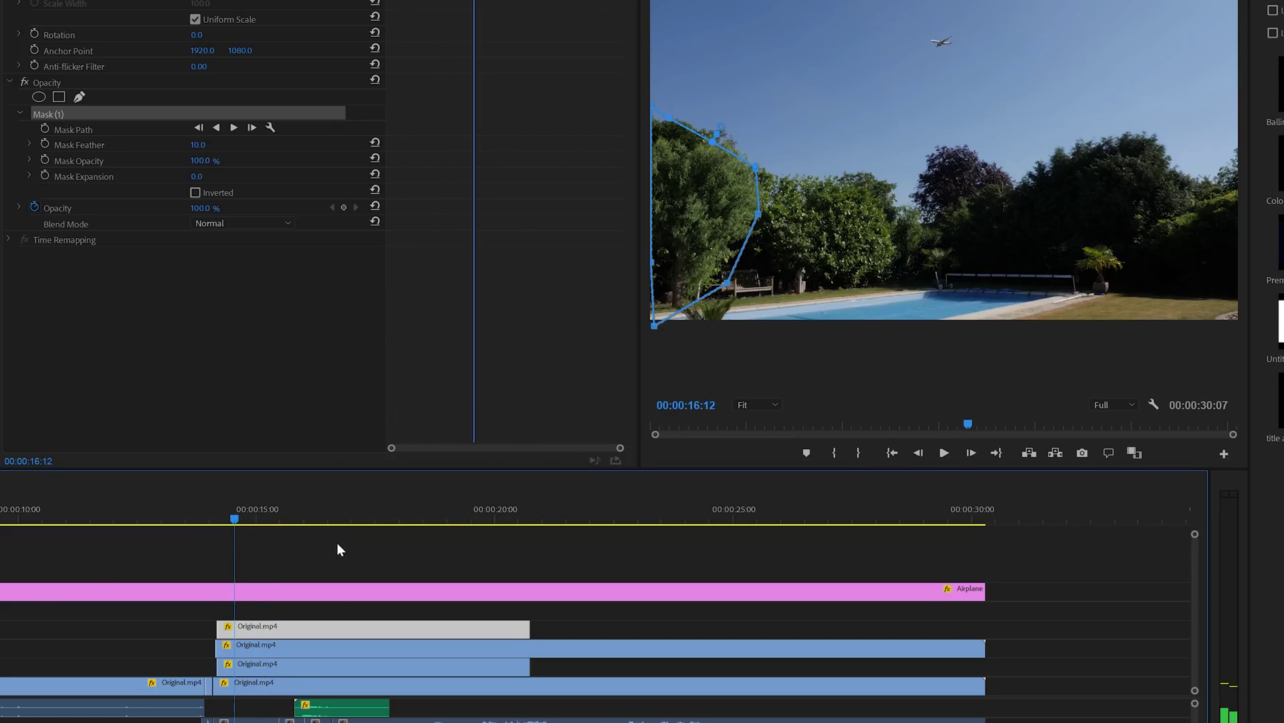
# Trim the top Original.mp4 clip to a brief piece and set a Mask Path keyframe at 15:10.
pyautogui.moveTo(216, 628); pyautogui.dragTo(271, 628)
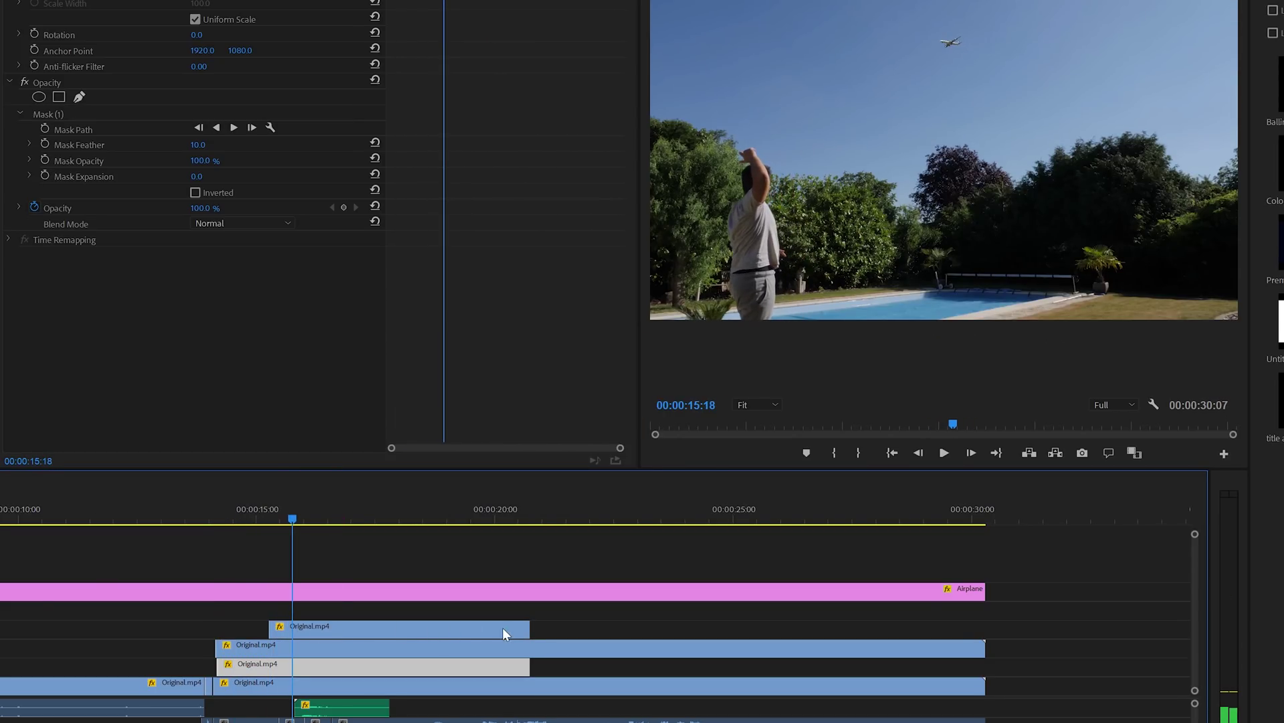
pyautogui.moveTo(353, 636); pyautogui.dragTo(283, 633)
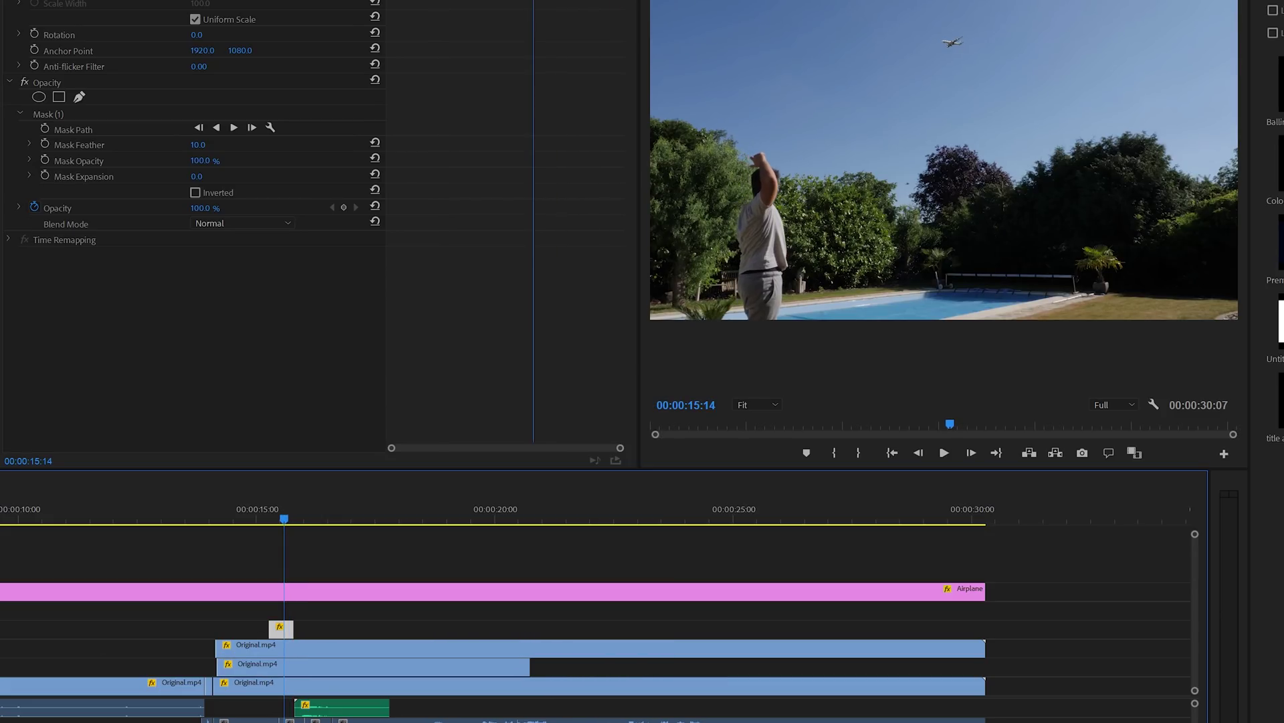
pyautogui.click(134, 113)
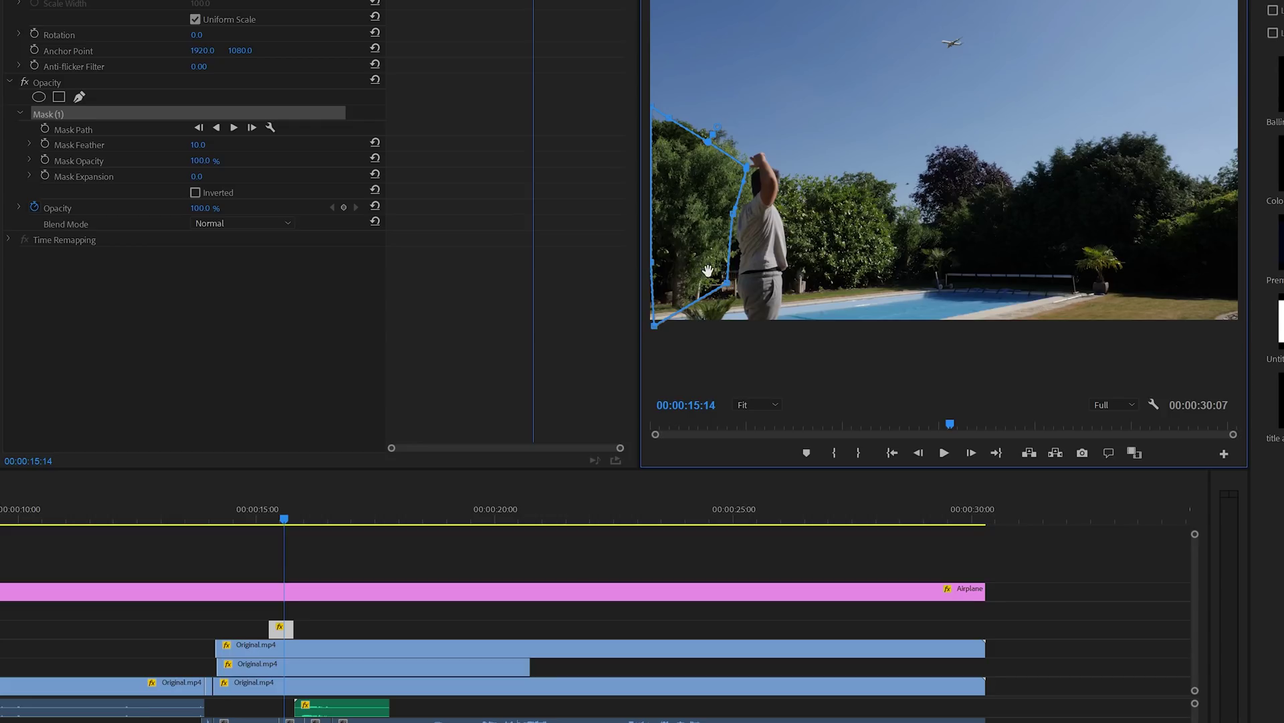
pyautogui.click(533, 564)
pyautogui.press('Left')
pyautogui.press('Left')
pyautogui.press('Left')
pyautogui.press('Left')
pyautogui.click(741, 217)
pyautogui.click(734, 213)
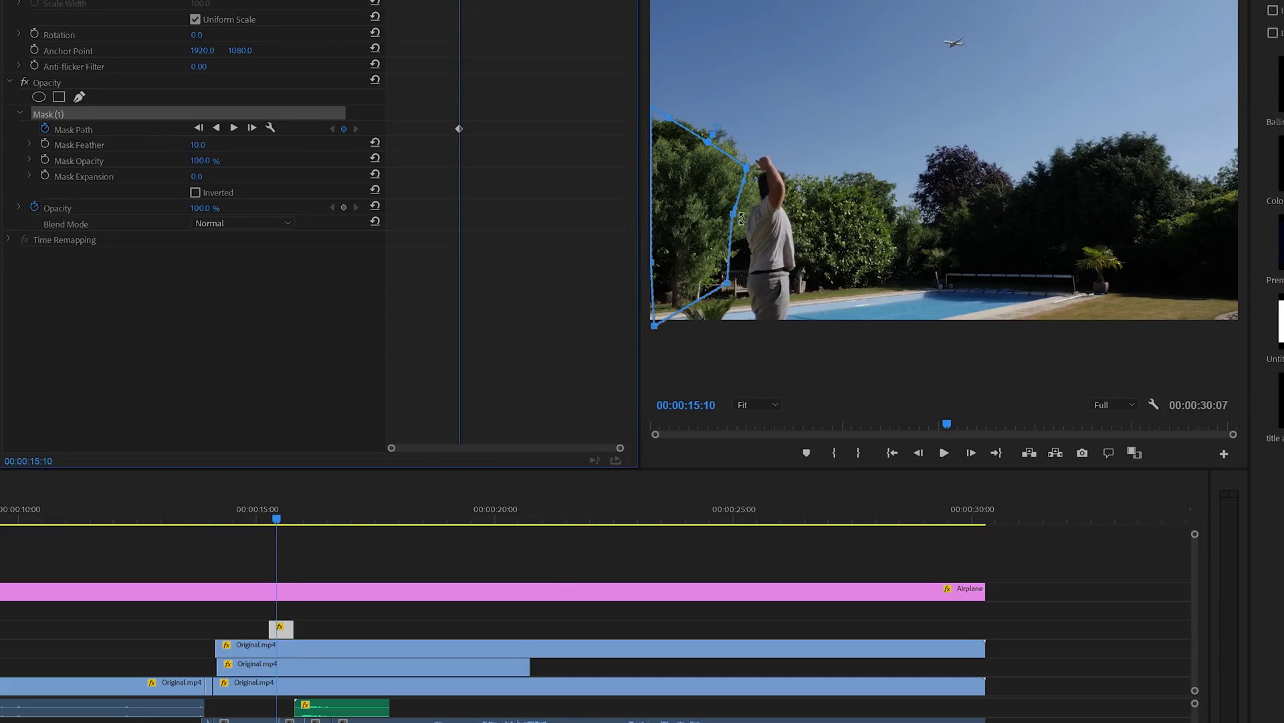
# At 200% zoom, reshape the mask along the man's body frame by frame up to 15:18.
pyautogui.click(756, 405)
pyautogui.click(756, 321)
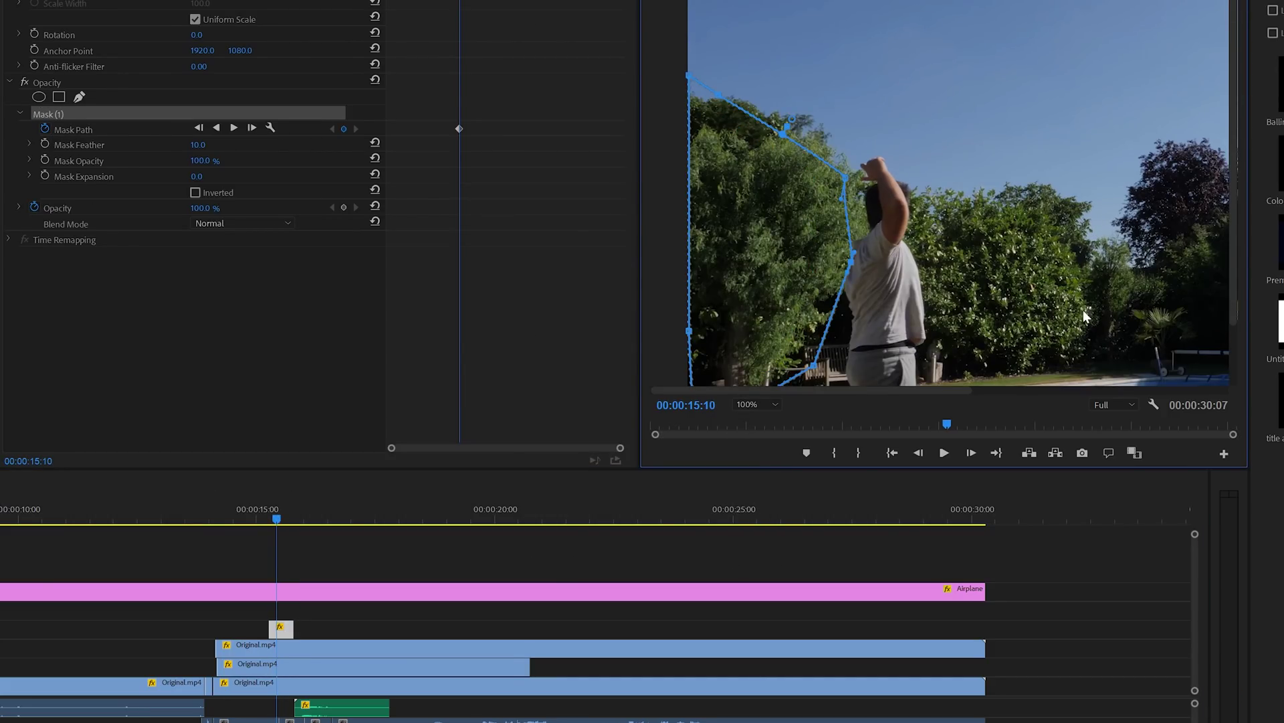
pyautogui.scroll(-3, 1226, 208)
pyautogui.moveTo(1052, 181); pyautogui.dragTo(1041, 179)
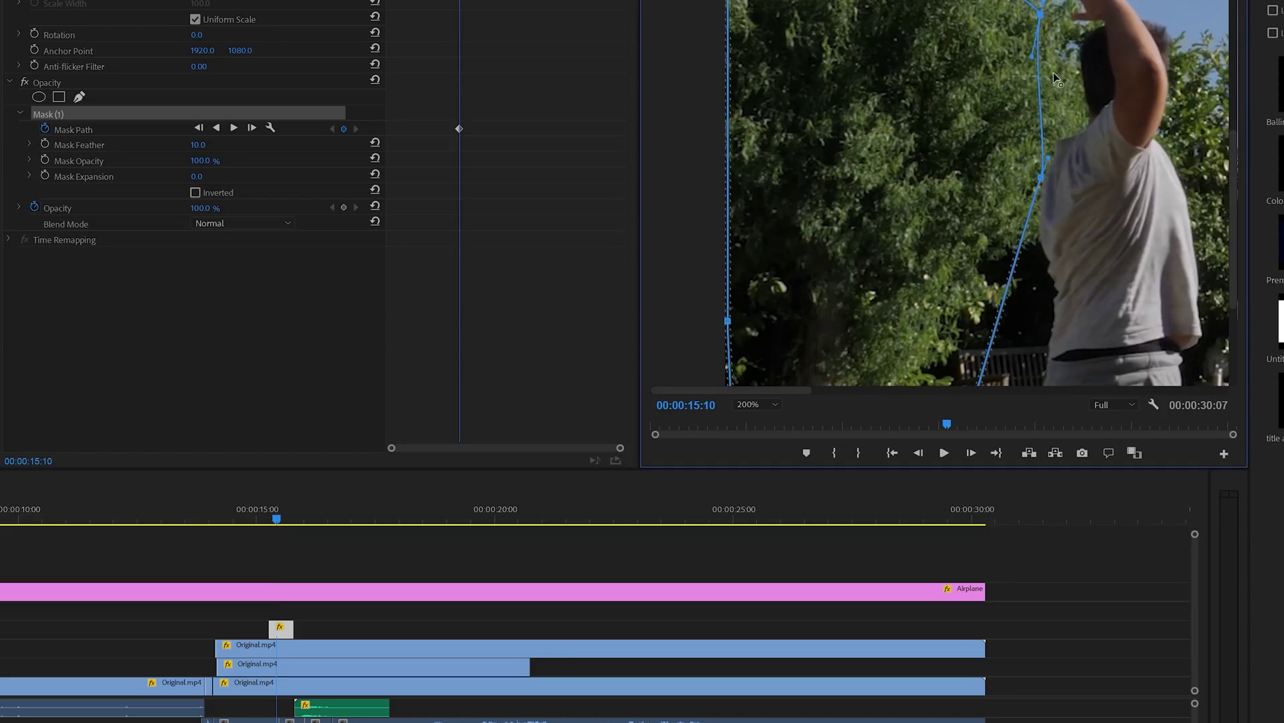
pyautogui.click(556, 561)
pyautogui.press('Right')
pyautogui.press('Right')
pyautogui.click(1024, 182)
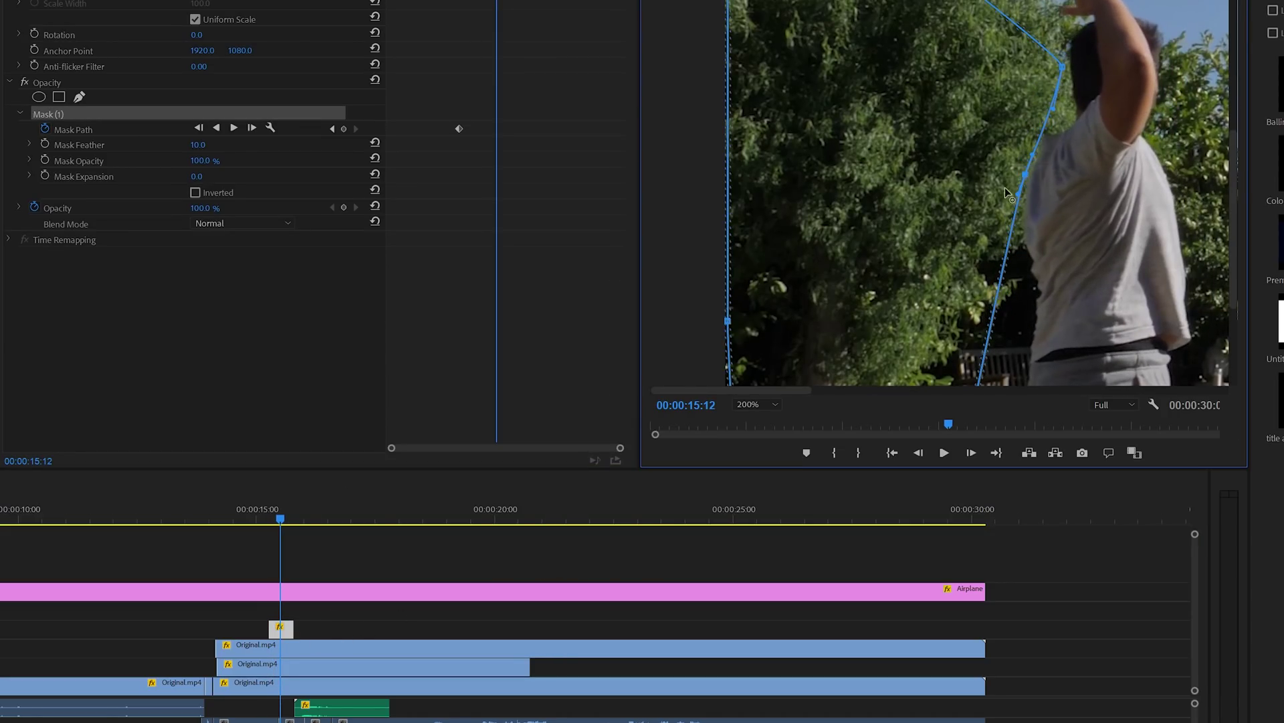
pyautogui.click(433, 609)
pyautogui.moveTo(1005, 187); pyautogui.dragTo(1025, 172)
pyautogui.press('Right')
pyautogui.press('Right')
pyautogui.press('Right')
pyautogui.press('Right')
pyautogui.press('Right')
pyautogui.press('Right')
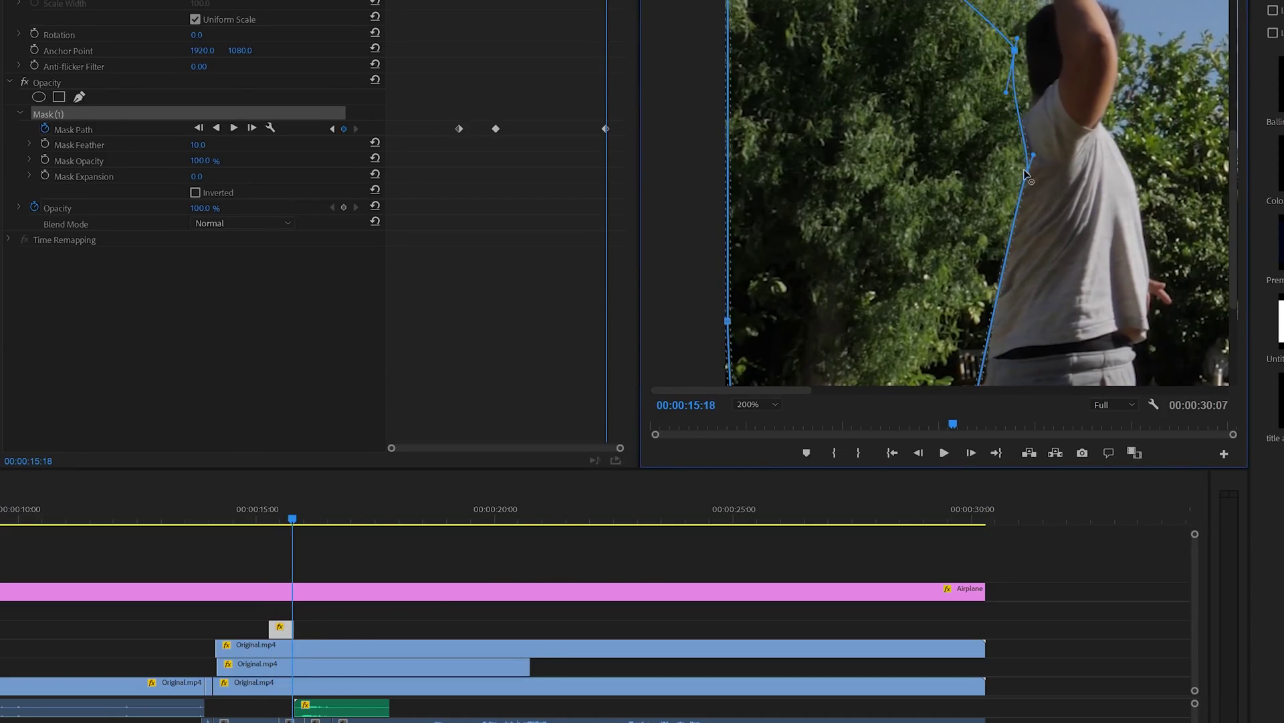
pyautogui.moveTo(288, 508); pyautogui.dragTo(358, 508)
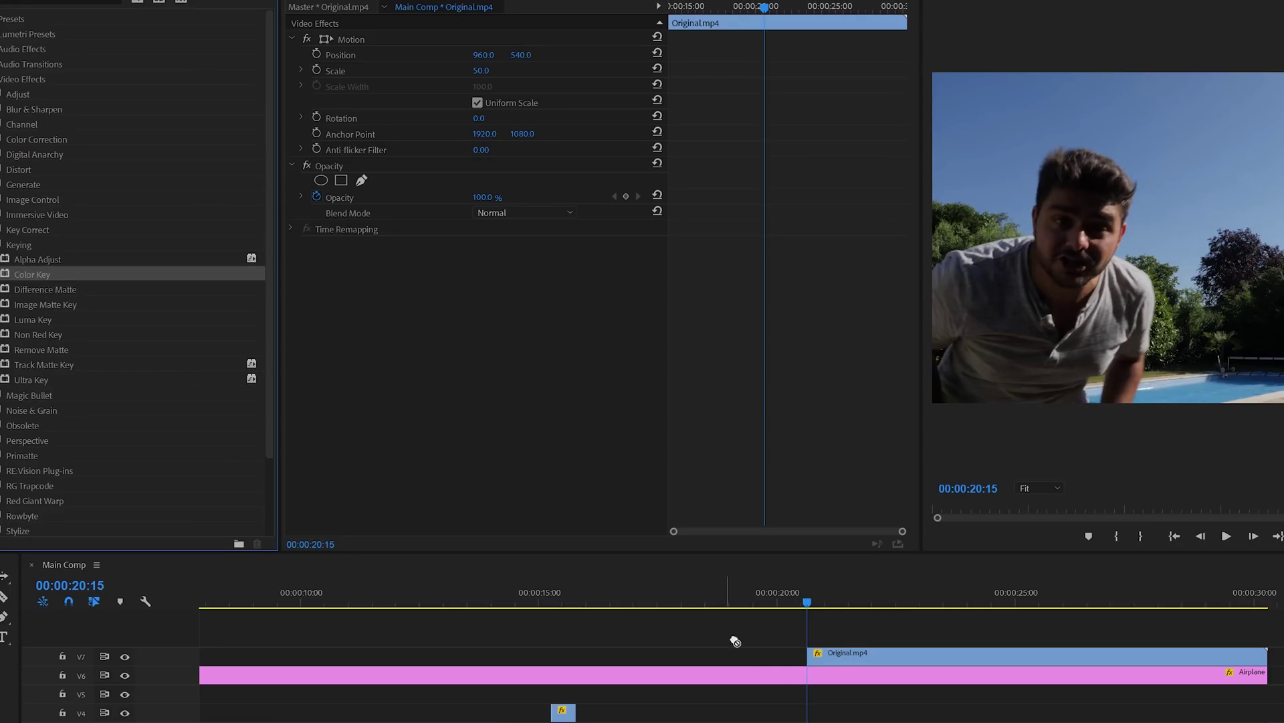
# Apply Ultra Key to the top Original.mp4 clip, sampling the blue sky, and adjust Matte Generation.
pyautogui.moveTo(23, 380); pyautogui.dragTo(810, 640)
pyautogui.click(1255, 121)
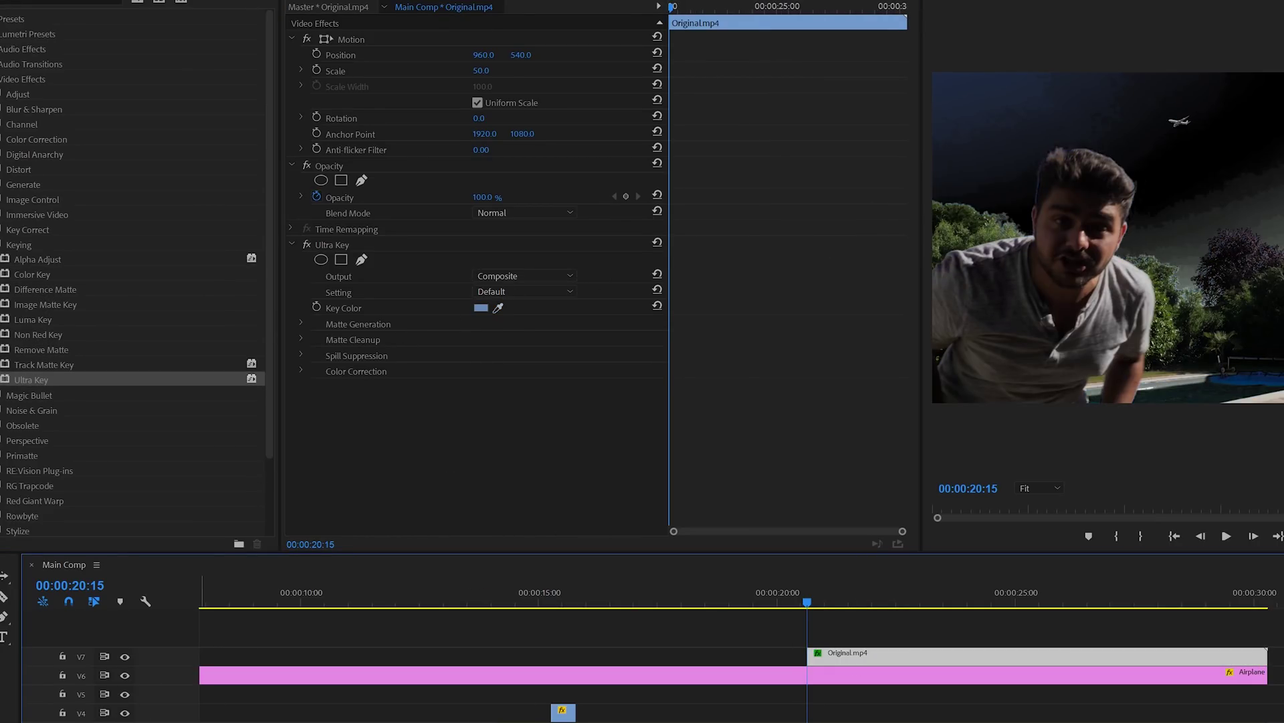
pyautogui.click(301, 324)
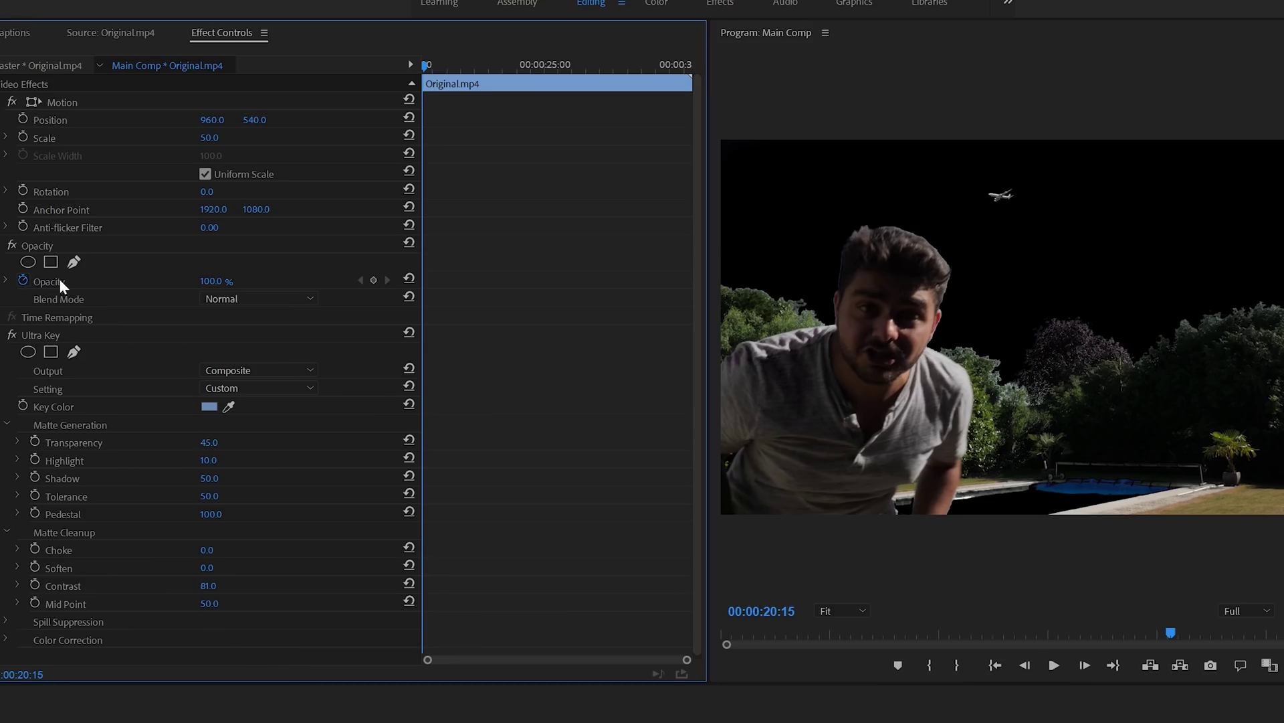
# Add a rectangle mask, move it over the sky and widen it across the frame, then review.
pyautogui.click(51, 261)
pyautogui.moveTo(1050, 335); pyautogui.dragTo(874, 187)
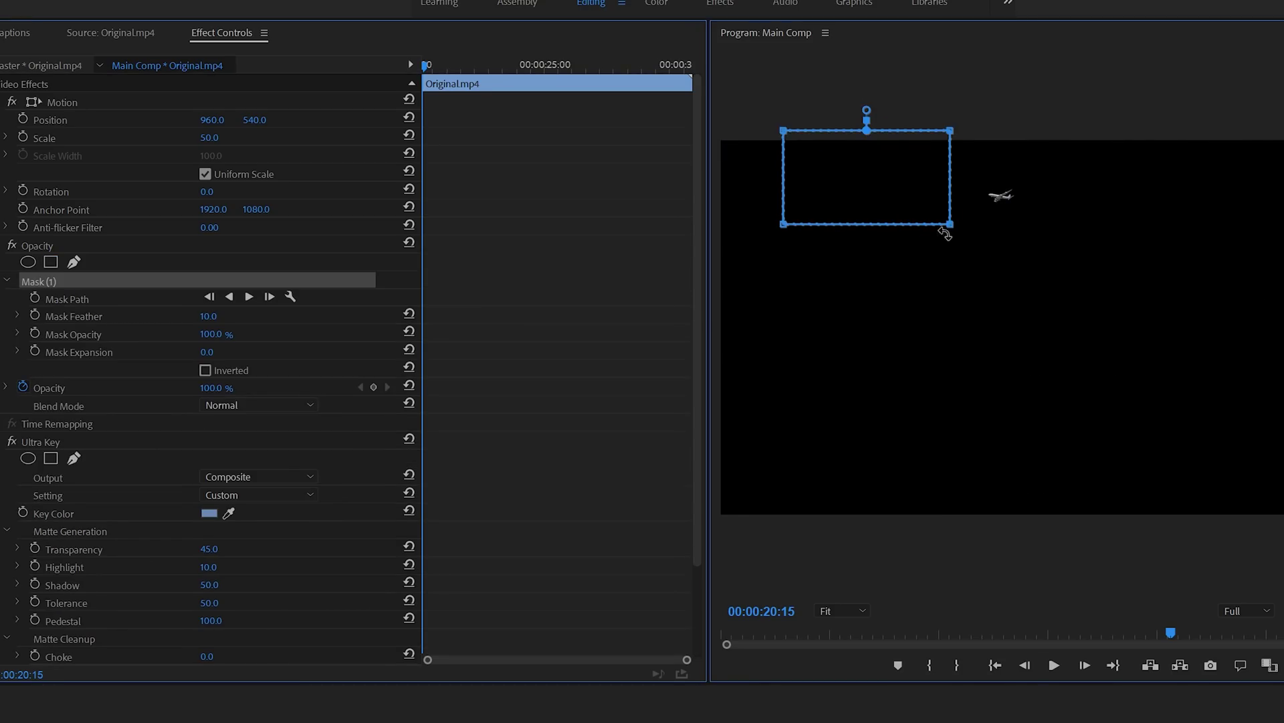
pyautogui.moveTo(966, 224); pyautogui.dragTo(1283, 229)
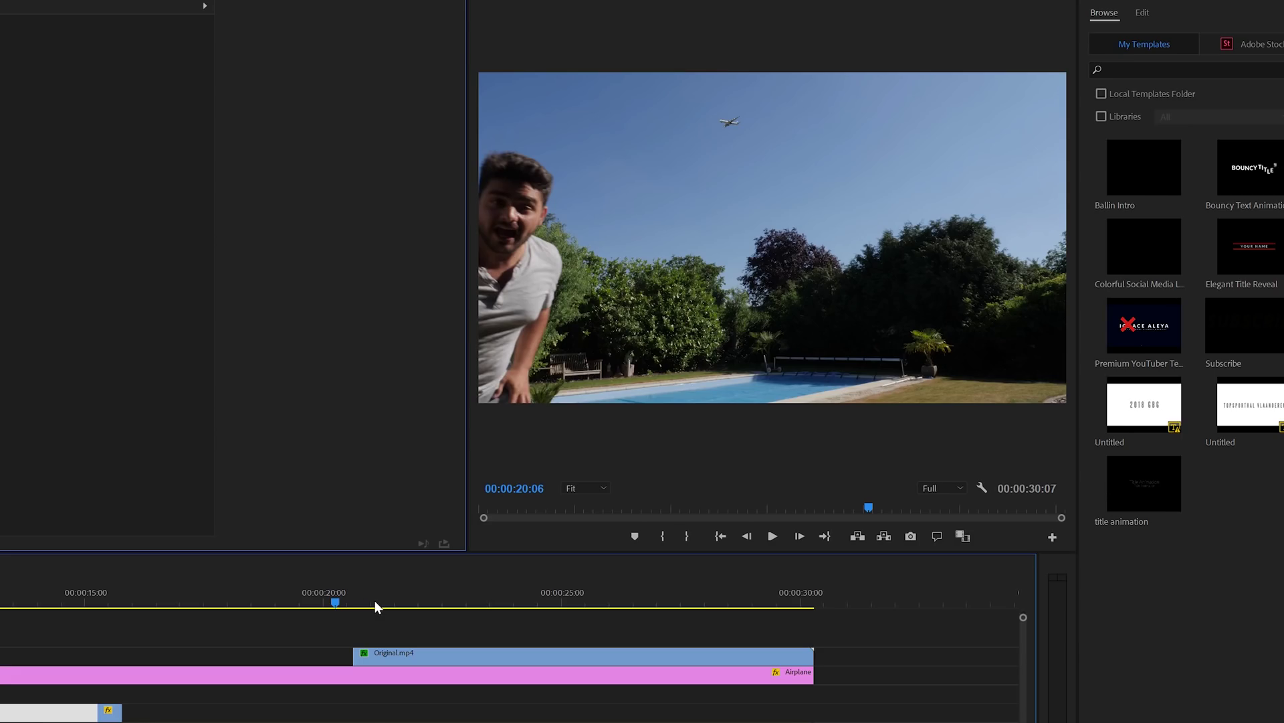
pyautogui.moveTo(375, 600)
pyautogui.mouseDown()
pyautogui.moveTo(344, 596)
pyautogui.moveTo(366, 604)
pyautogui.mouseUp()
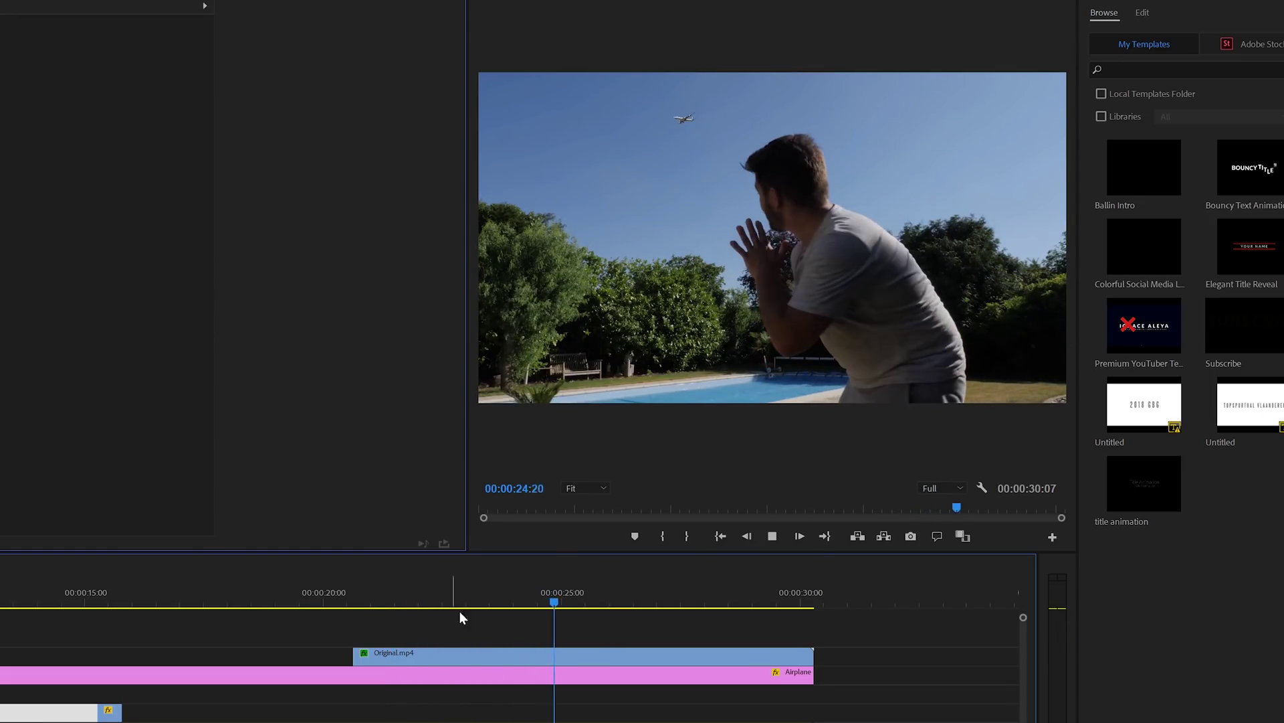
pyautogui.press('space')
# Turn off Uniform Scale on the Smoke Plume and set Scale Height 10 and Scale Width 5.
pyautogui.moveTo(348, 112); pyautogui.dragTo(356, 114)
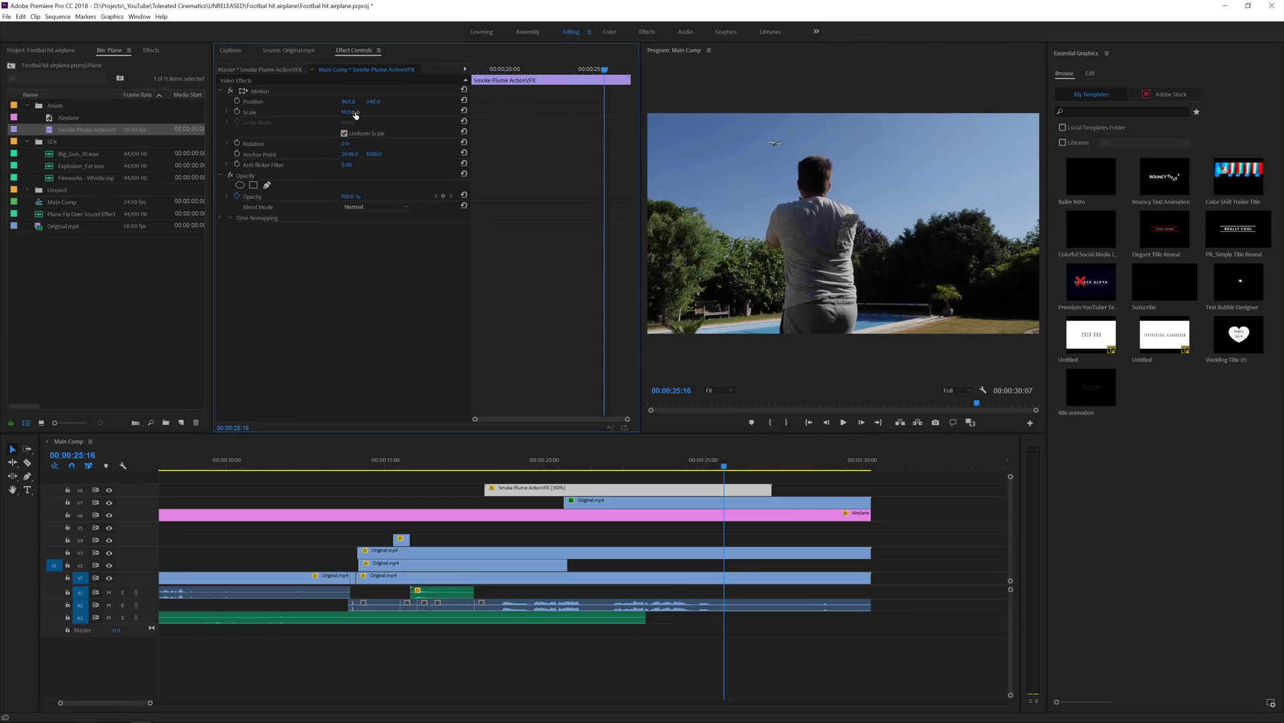
pyautogui.click(261, 90)
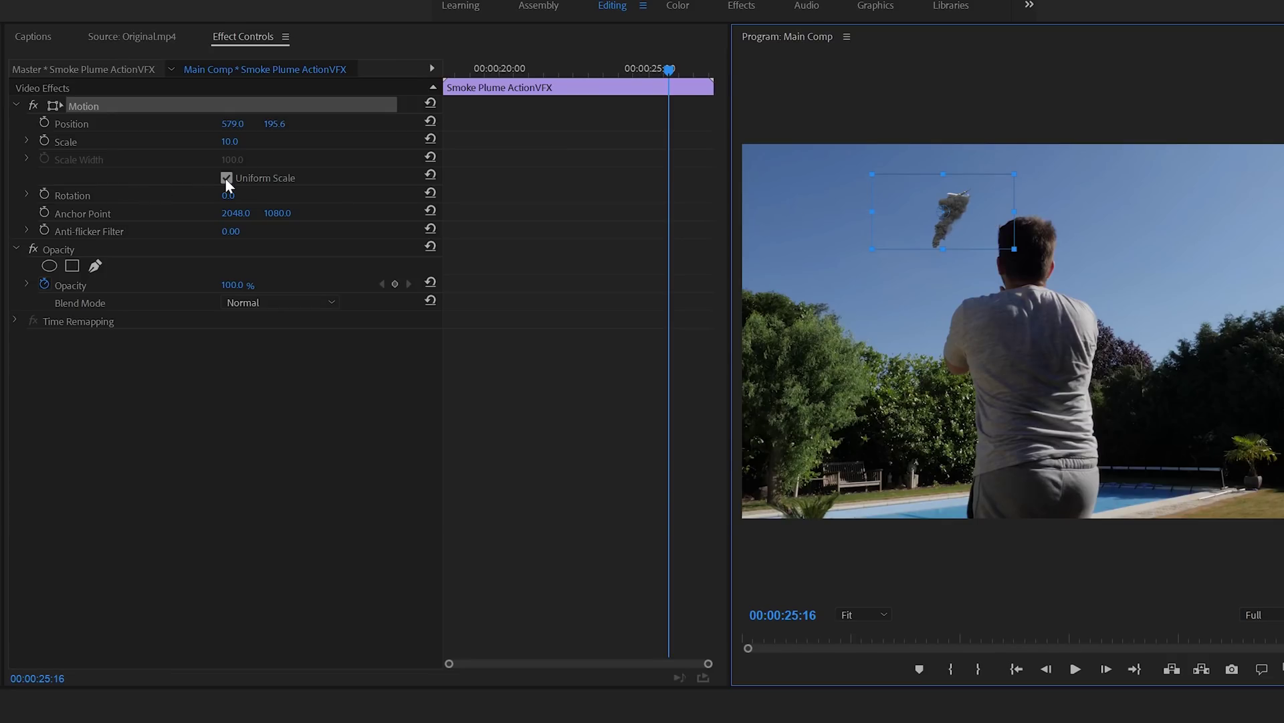
pyautogui.click(226, 178)
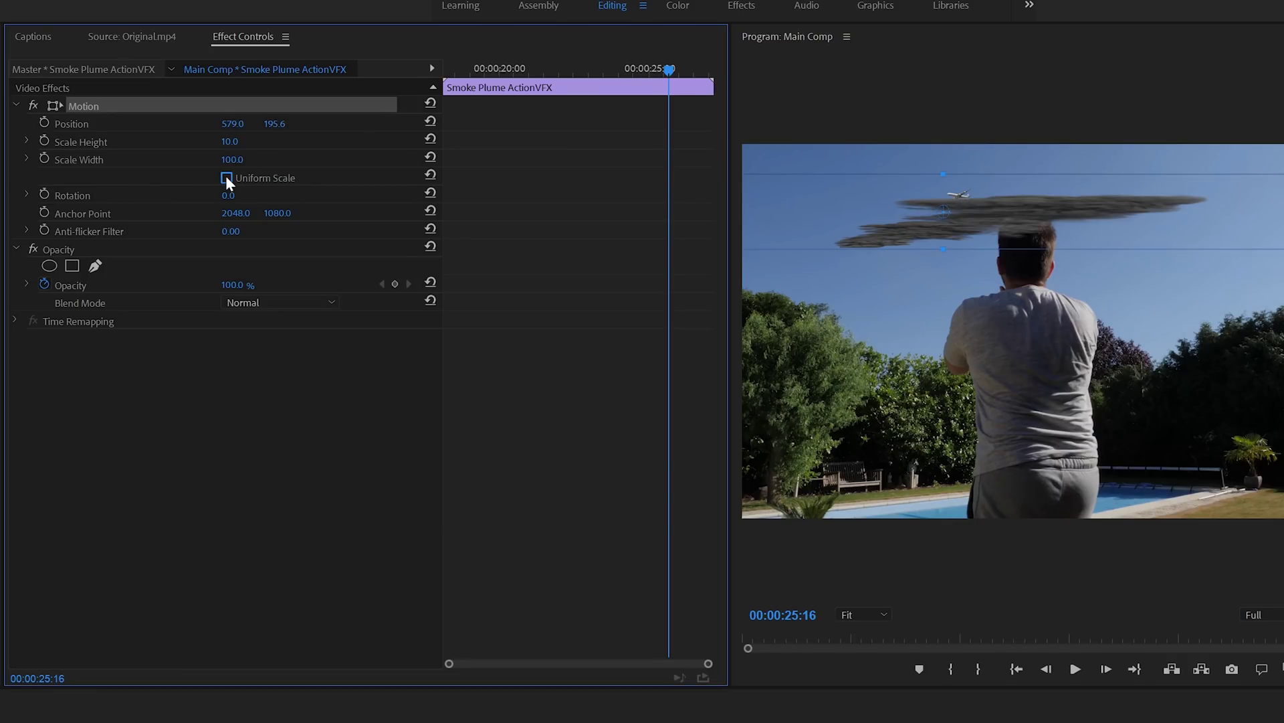
pyautogui.click(229, 160)
pyautogui.write('10')
pyautogui.press('Return')
pyautogui.click(228, 141)
pyautogui.write('5')
pyautogui.press('Return')
pyautogui.click(228, 141)
pyautogui.write('10')
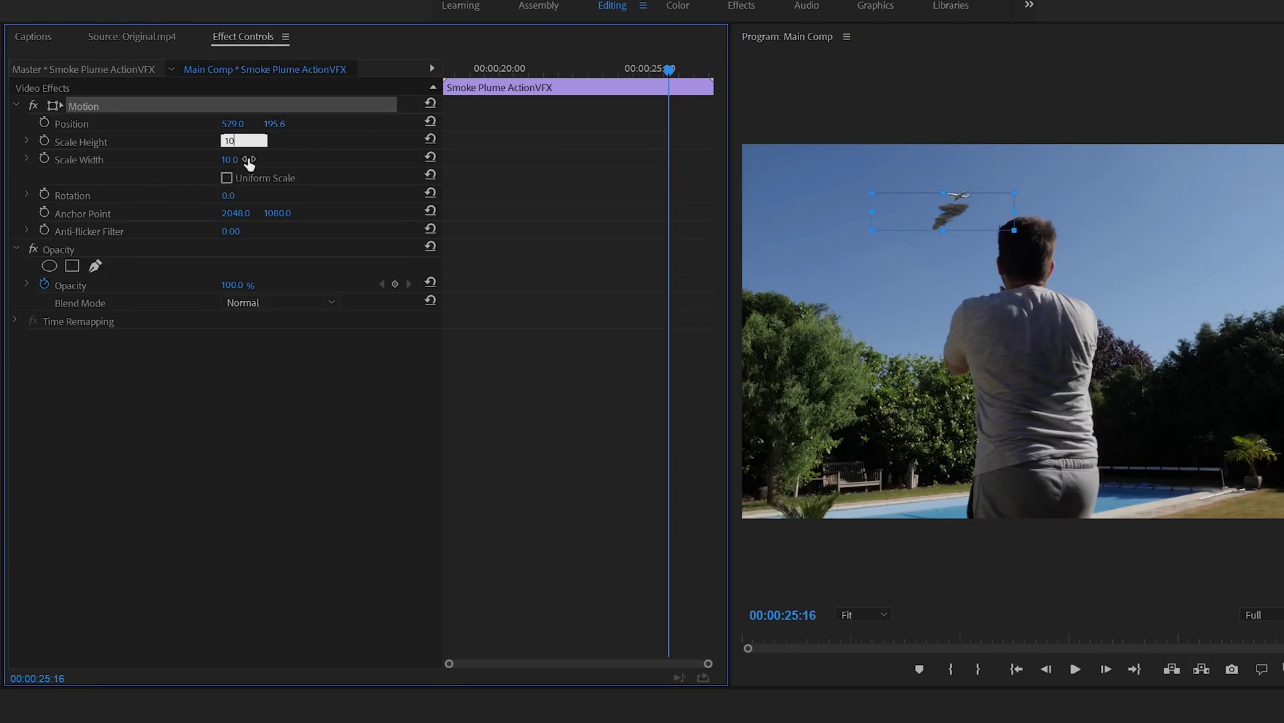
pyautogui.click(230, 159)
pyautogui.write('5')
pyautogui.press('Return')
# Rotate the plume 90° and stretch it into a long thin trail just behind the airplane.
pyautogui.click(228, 195)
pyautogui.write('90')
pyautogui.press('Return')
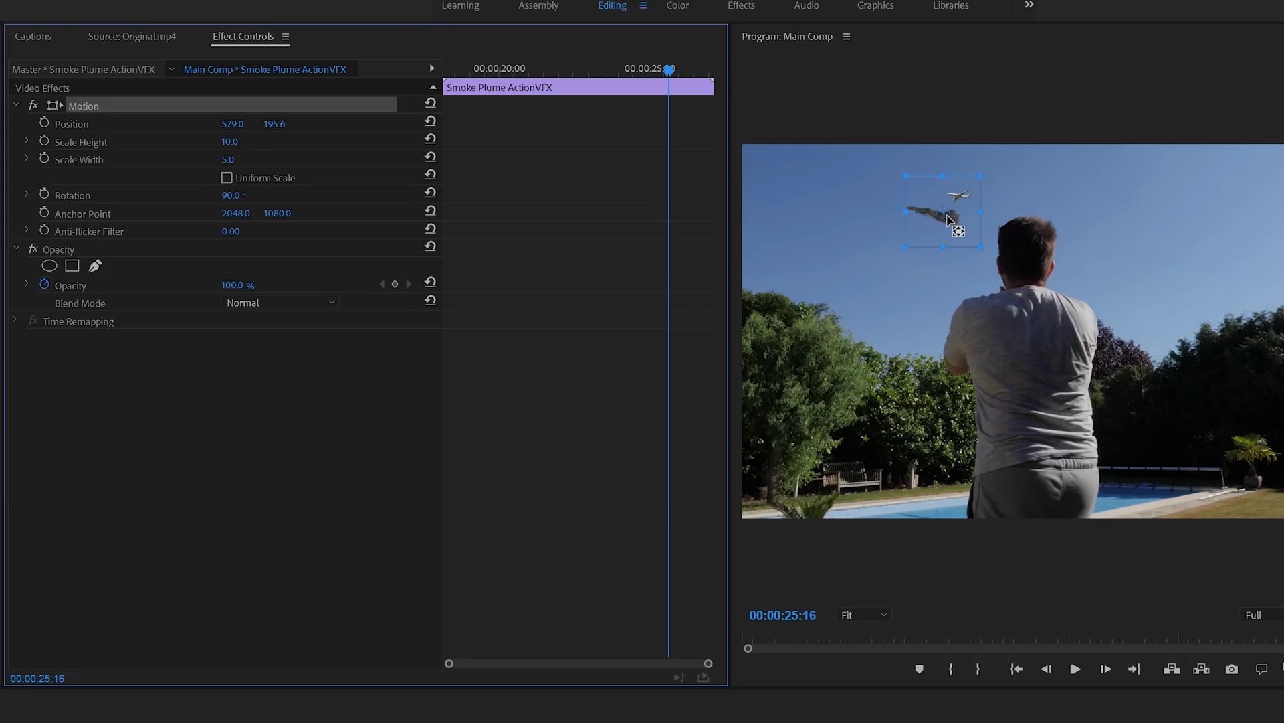
pyautogui.moveTo(973, 213); pyautogui.dragTo(1071, 199)
pyautogui.moveTo(1002, 235); pyautogui.dragTo(1052, 200)
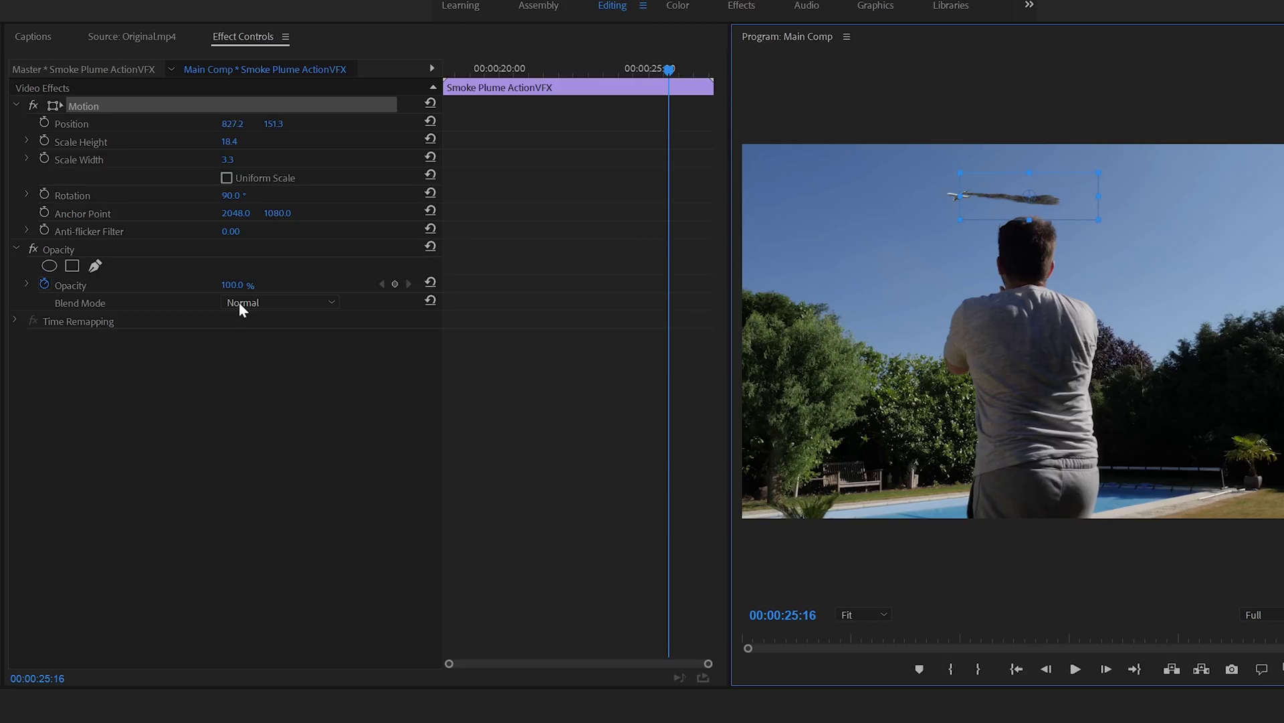
# Clear the plume's Opacity keyframes, then keyframe its Position moving right to follow the airplane.
pyautogui.click(61, 286)
pyautogui.click(45, 284)
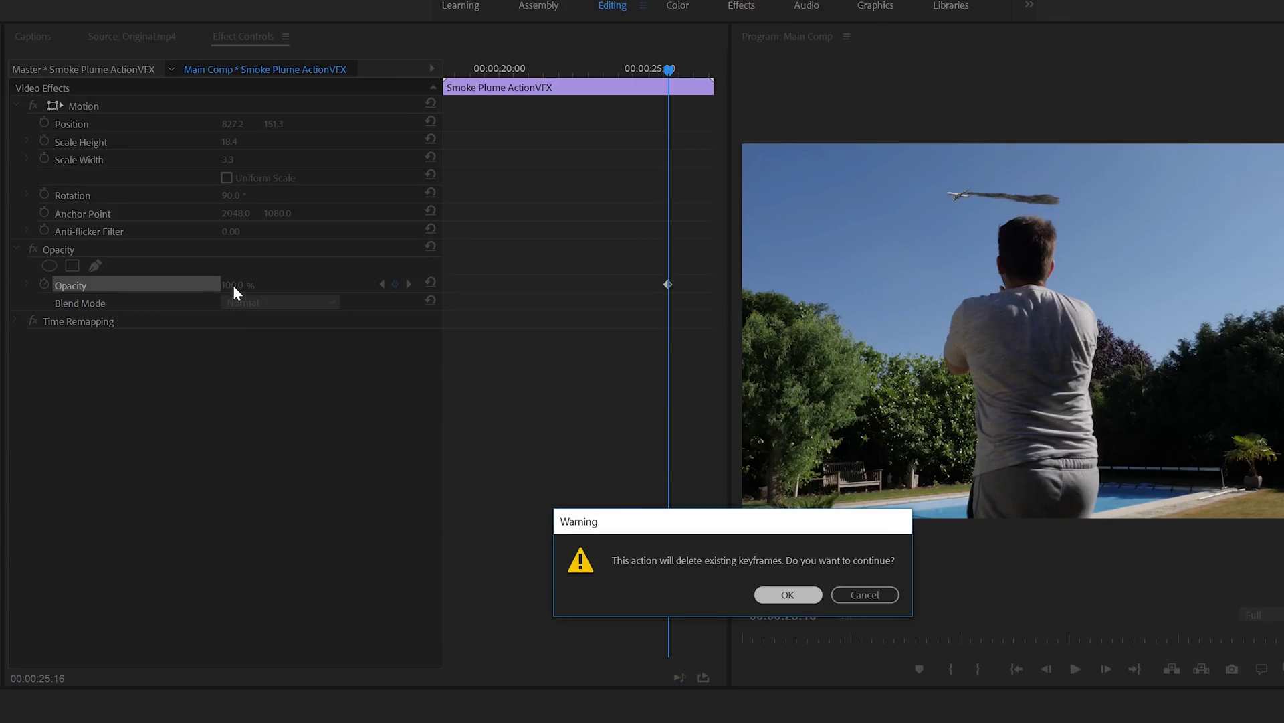
pyautogui.press('Return')
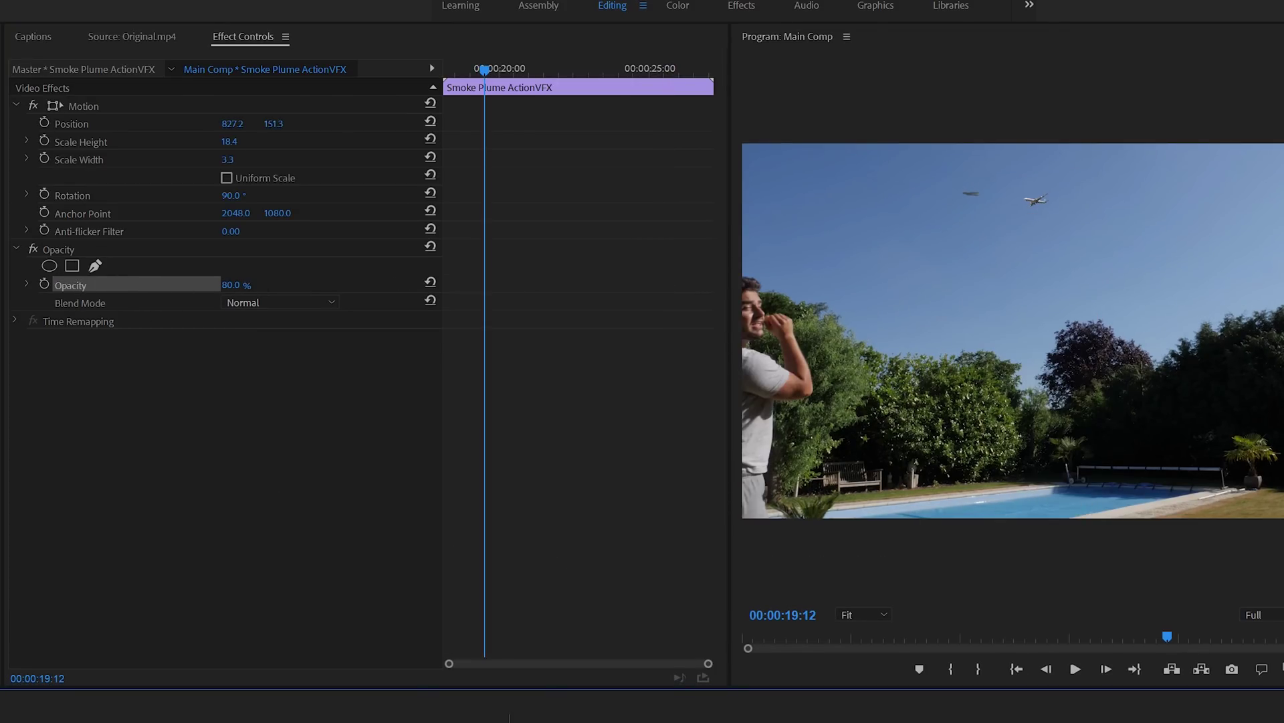
pyautogui.press('Up')
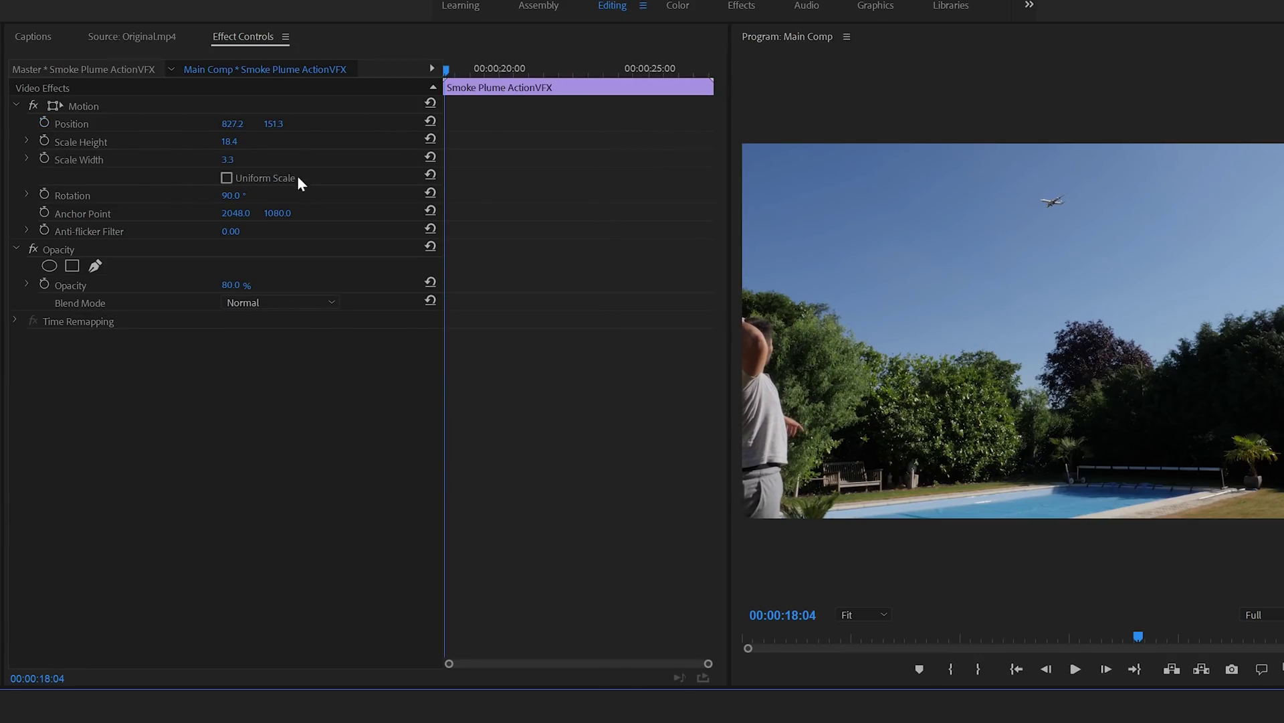
pyautogui.press('space')
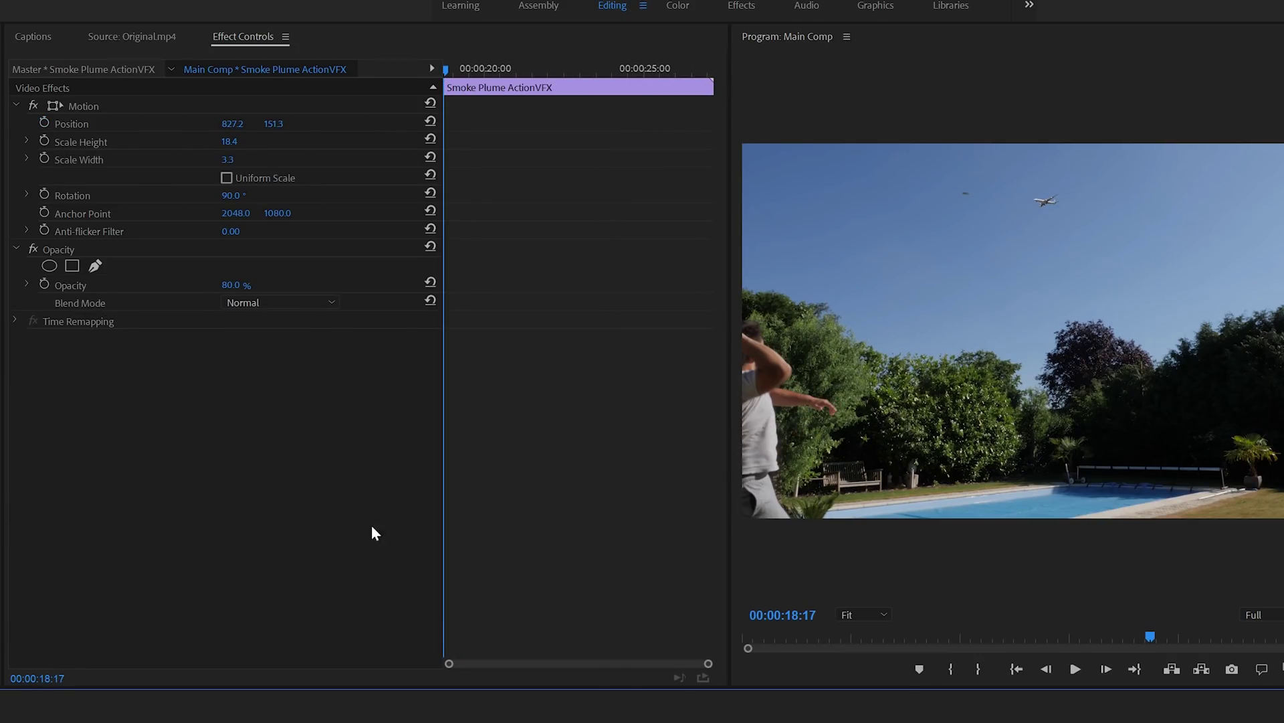
pyautogui.click(44, 124)
pyautogui.click(82, 106)
pyautogui.moveTo(1001, 195); pyautogui.dragTo(1093, 206)
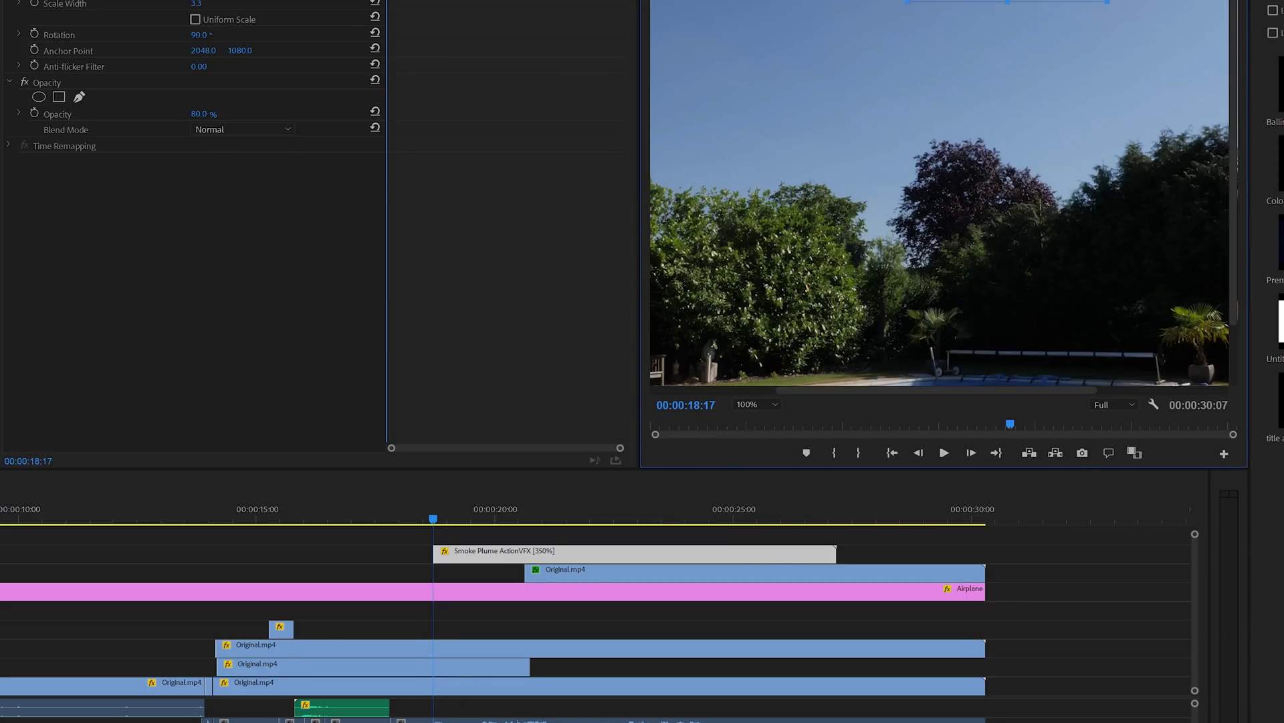
# Cut all clips at 26:23, delete everything after that point, and select the Smoke Plume clip.
pyautogui.moveTo(515, 508); pyautogui.dragTo(828, 535)
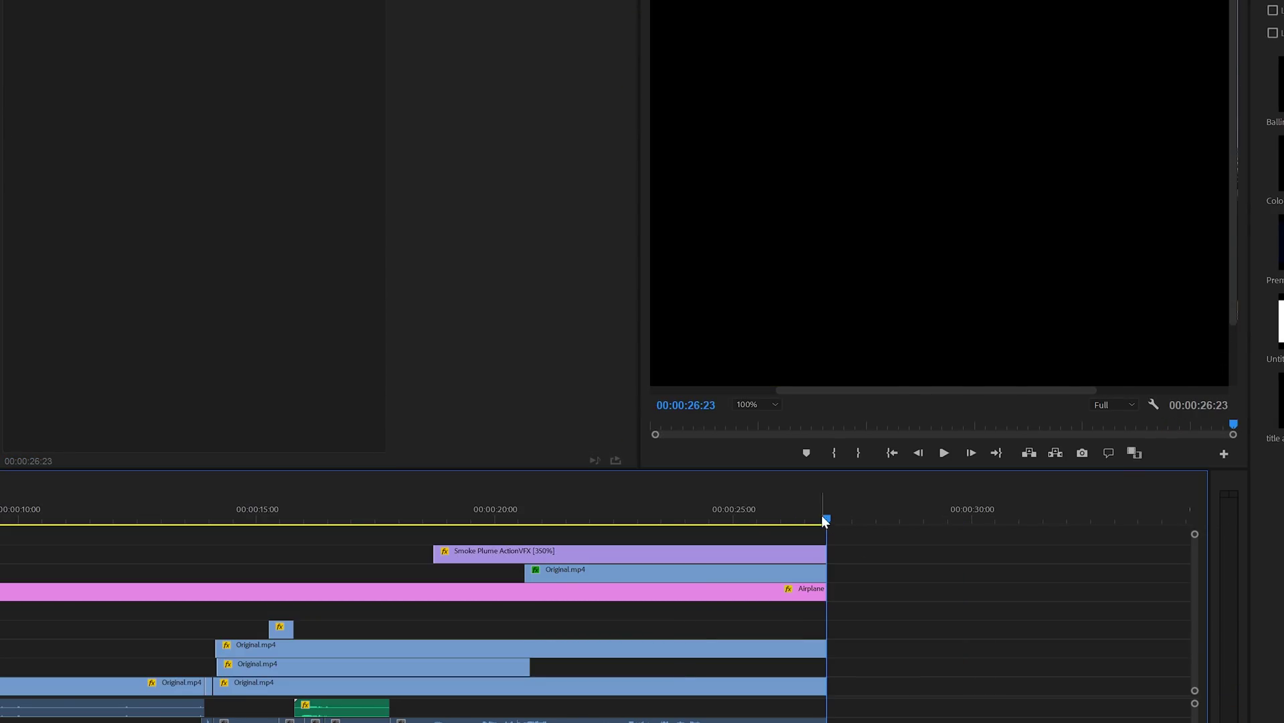
pyautogui.moveTo(821, 517); pyautogui.dragTo(782, 518)
pyautogui.click(752, 404)
pyautogui.click(756, 415)
pyautogui.click(584, 521)
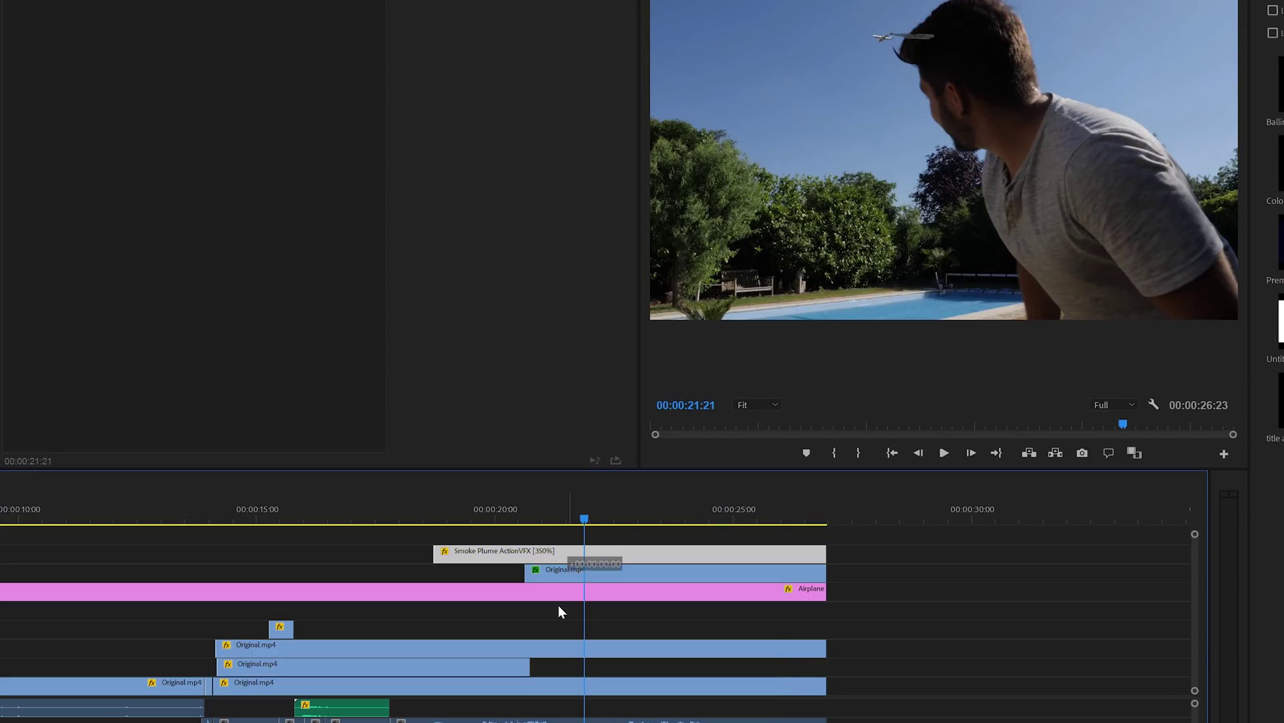